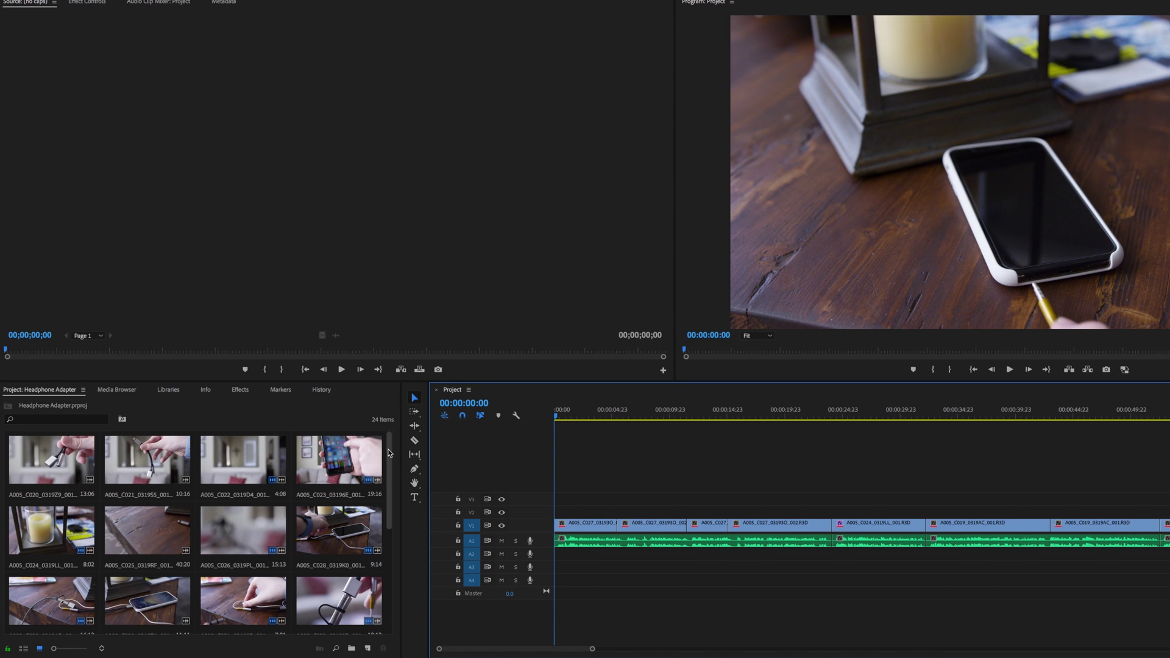
# Step: Select 13 RED clips in the bin, show their Proxy options, then open the Headphones Adapter folder in Finder
pyautogui.click(90, 529)
pyautogui.scroll(3, 385, 534)
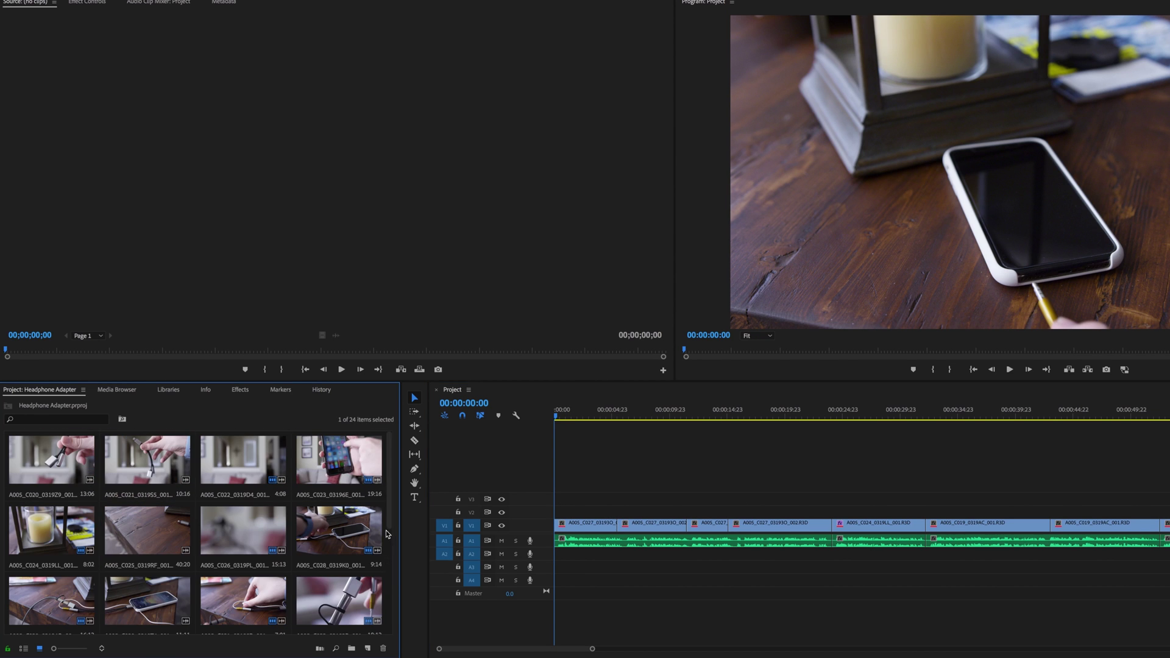
pyautogui.scroll(-2, 392, 477)
pyautogui.scroll(2, 392, 477)
pyautogui.keyDown('shift'); pyautogui.click(69, 458); pyautogui.keyUp('shift')
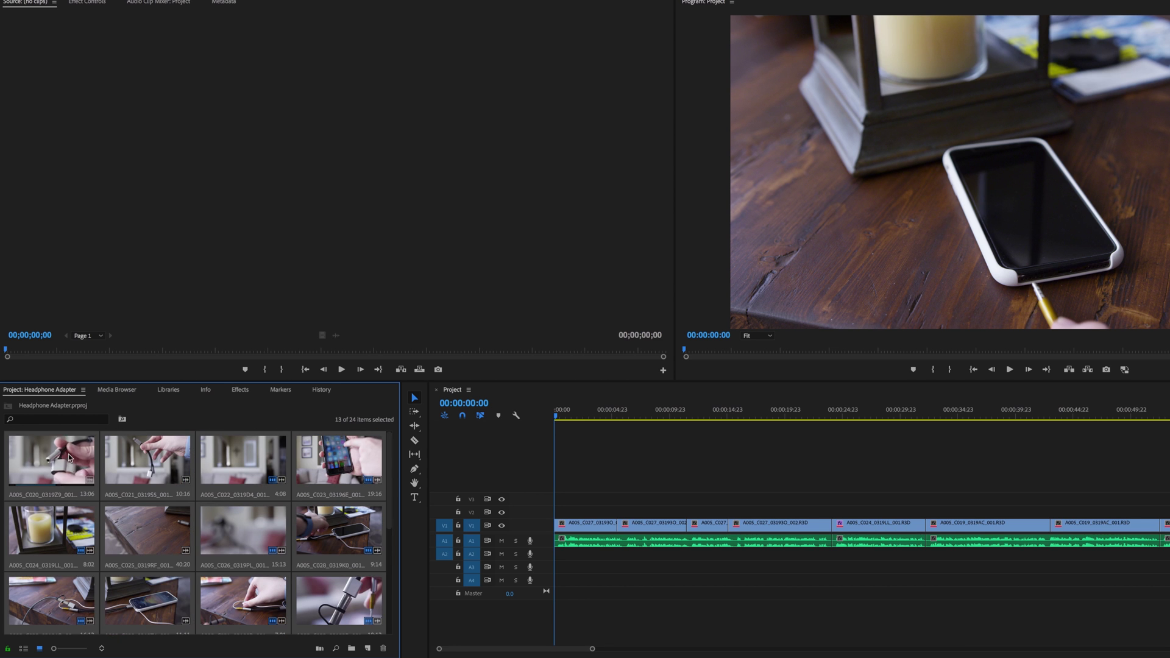
pyautogui.rightClick(69, 457)
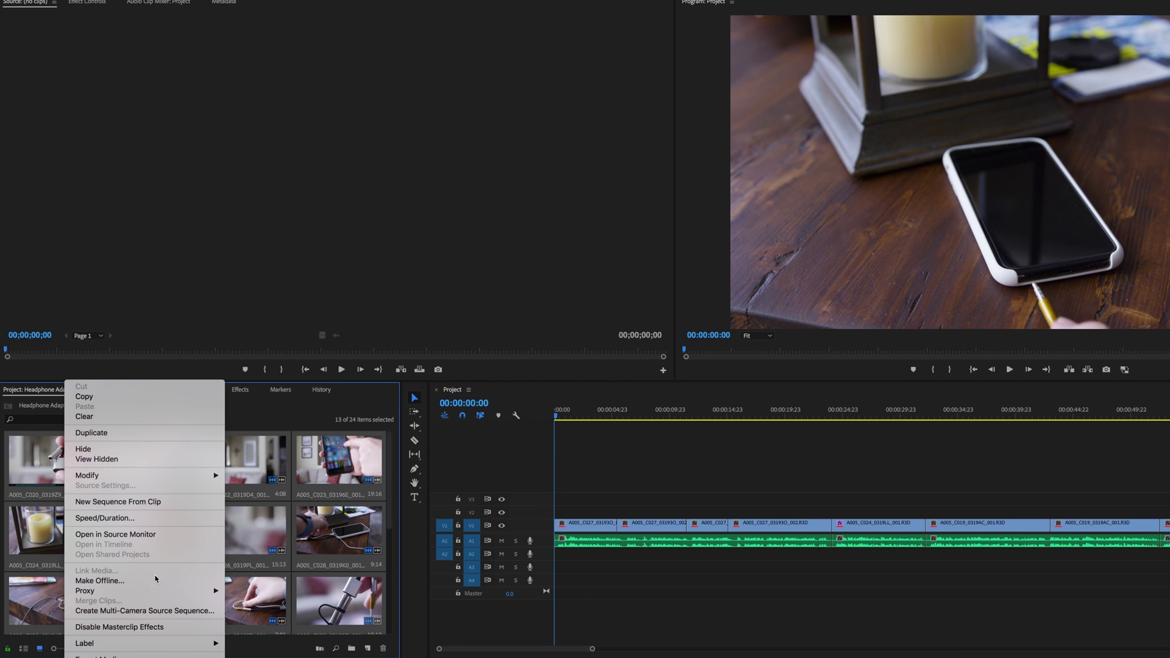
pyautogui.moveTo(169, 592)
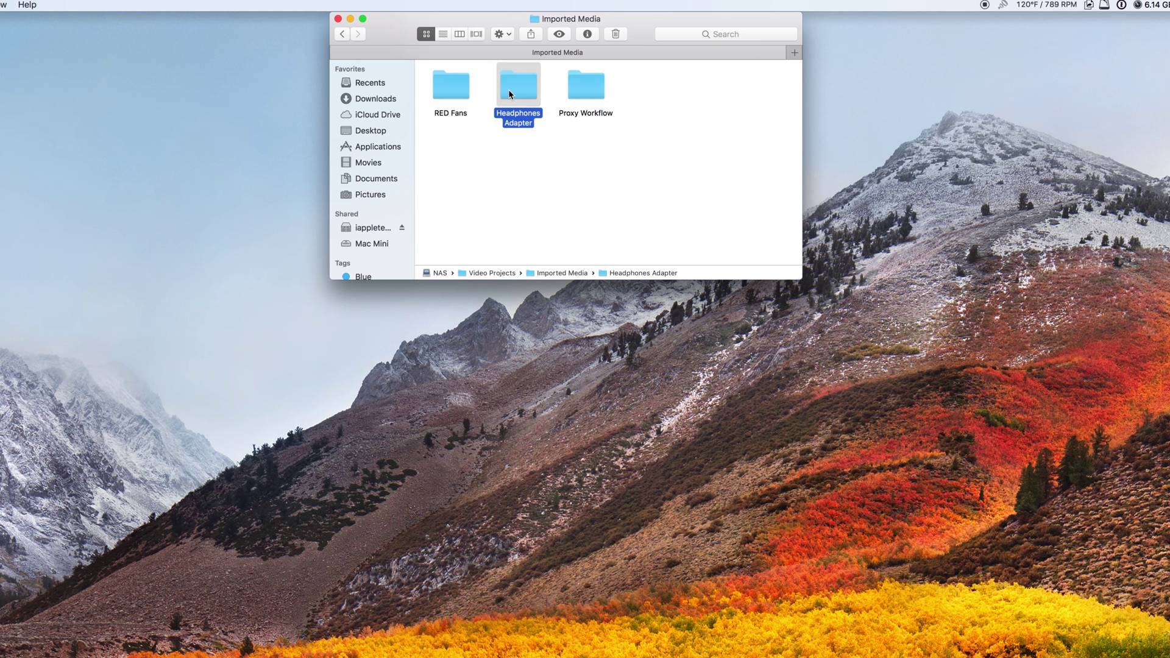
pyautogui.doubleClick(515, 92)
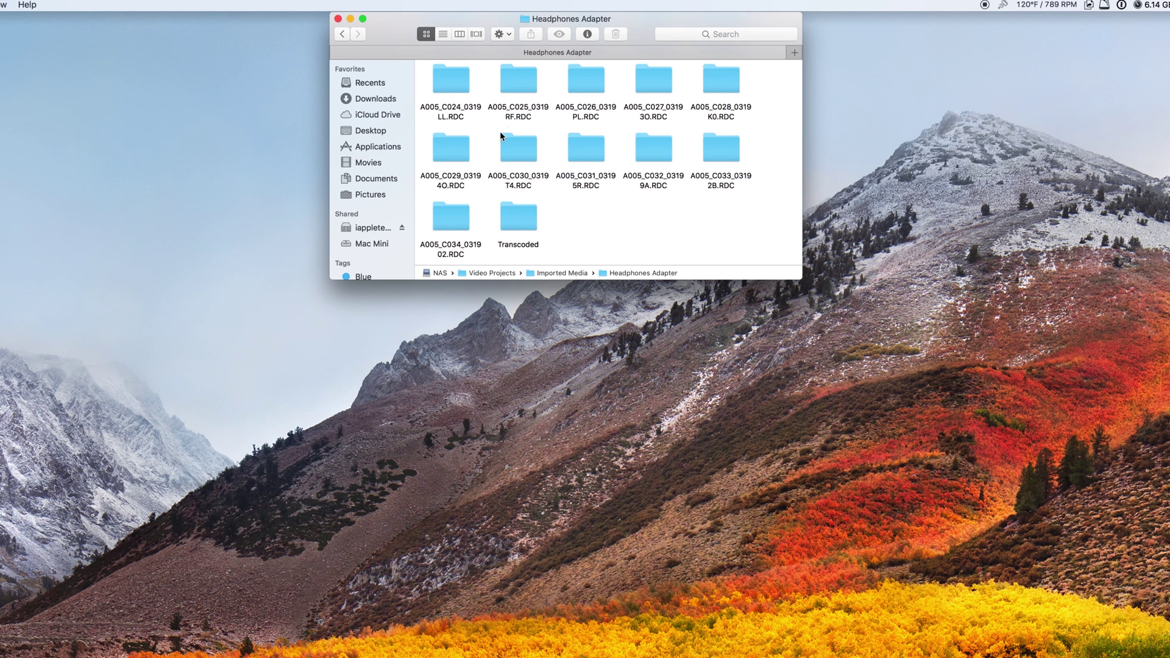
# Step: Open the A005_C019_0319AC.RDC folder and Quick Look preview its R3D clip
pyautogui.scroll(2, 492, 130)
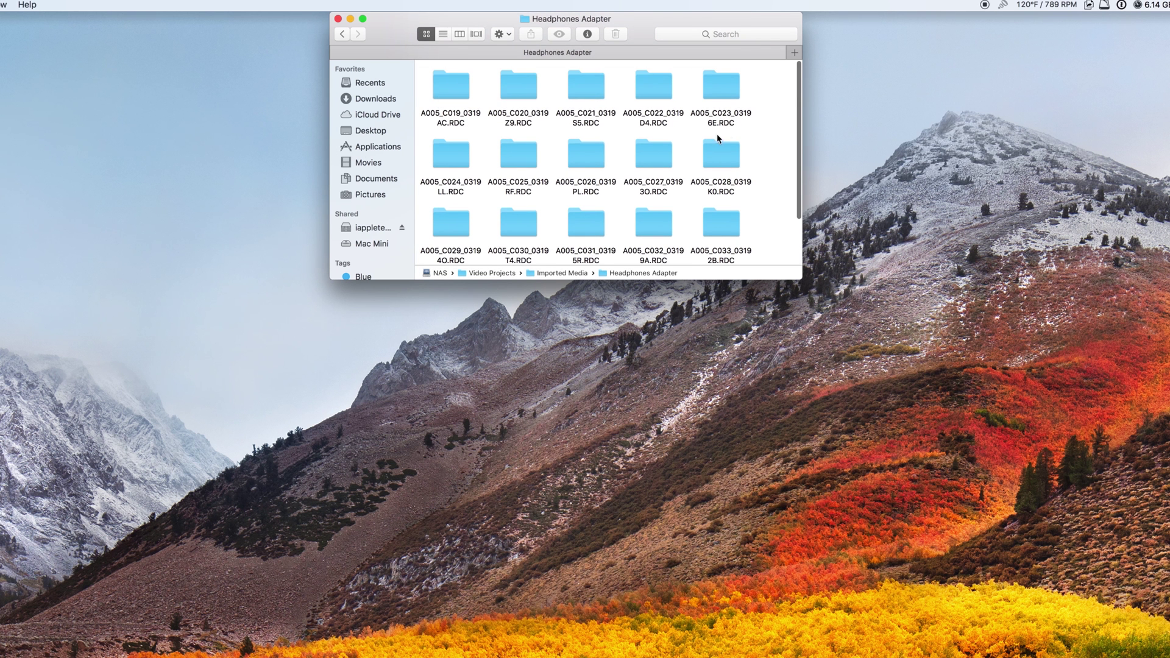
pyautogui.doubleClick(448, 88)
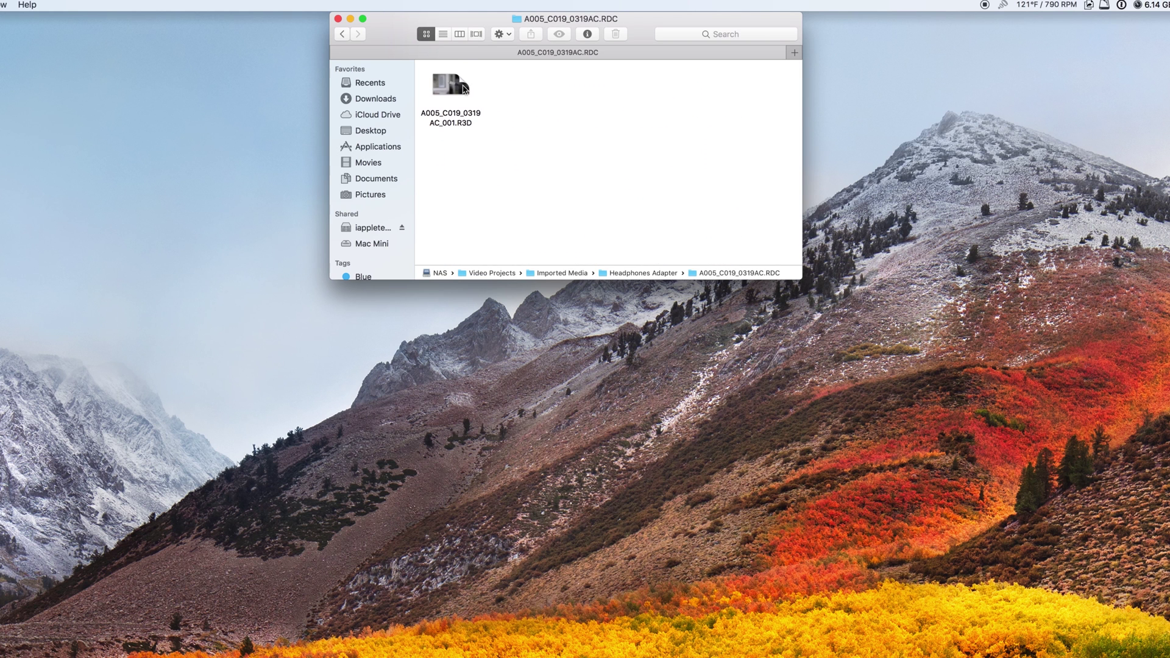
pyautogui.click(461, 89)
pyautogui.press('space')
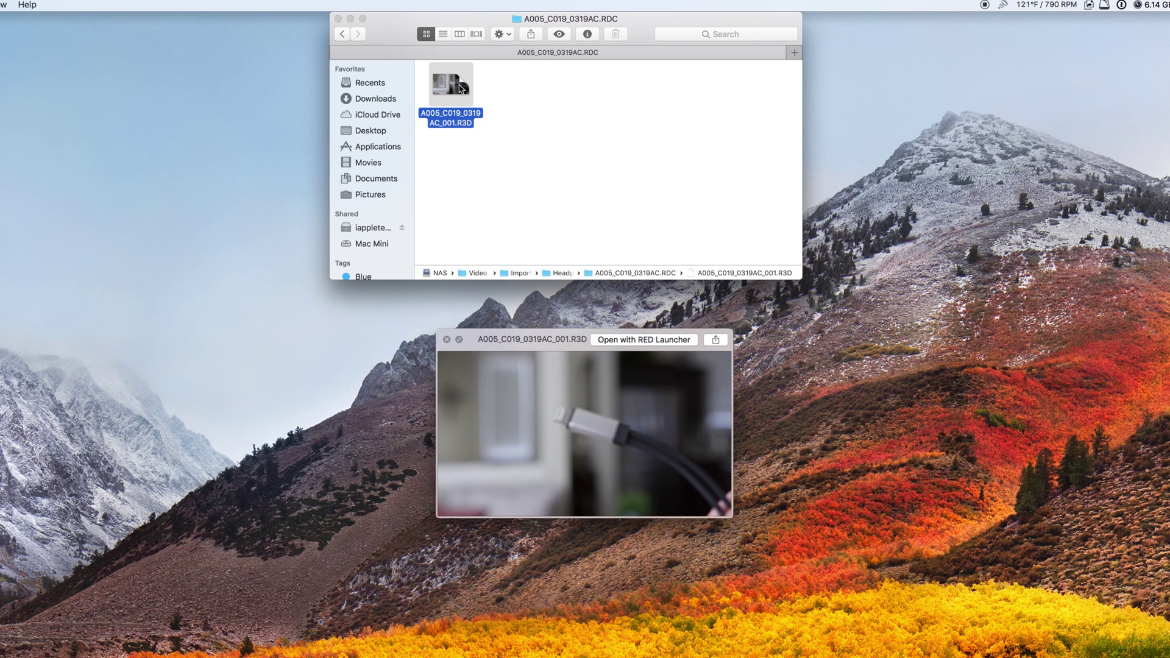
pyautogui.press('space')
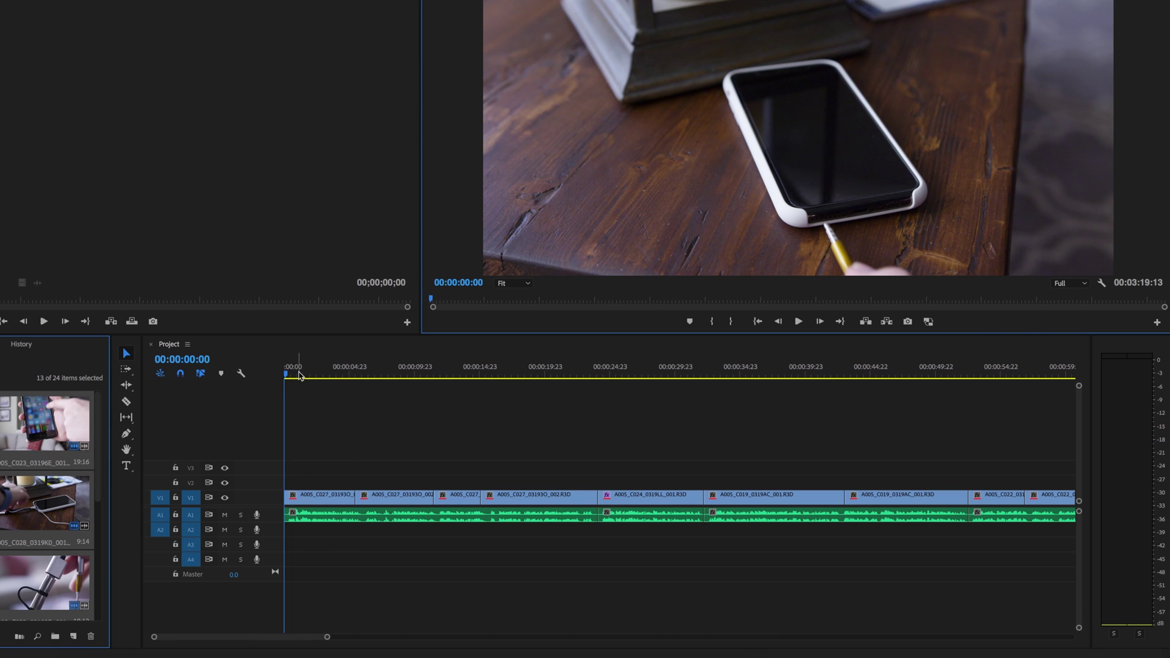
# Step: Play the RED timeline to 00:00:07:23, switch on proxy playback, and scrub to check it
pyautogui.moveTo(299, 375)
pyautogui.mouseDown()
pyautogui.moveTo(349, 373)
pyautogui.moveTo(306, 371)
pyautogui.mouseUp()
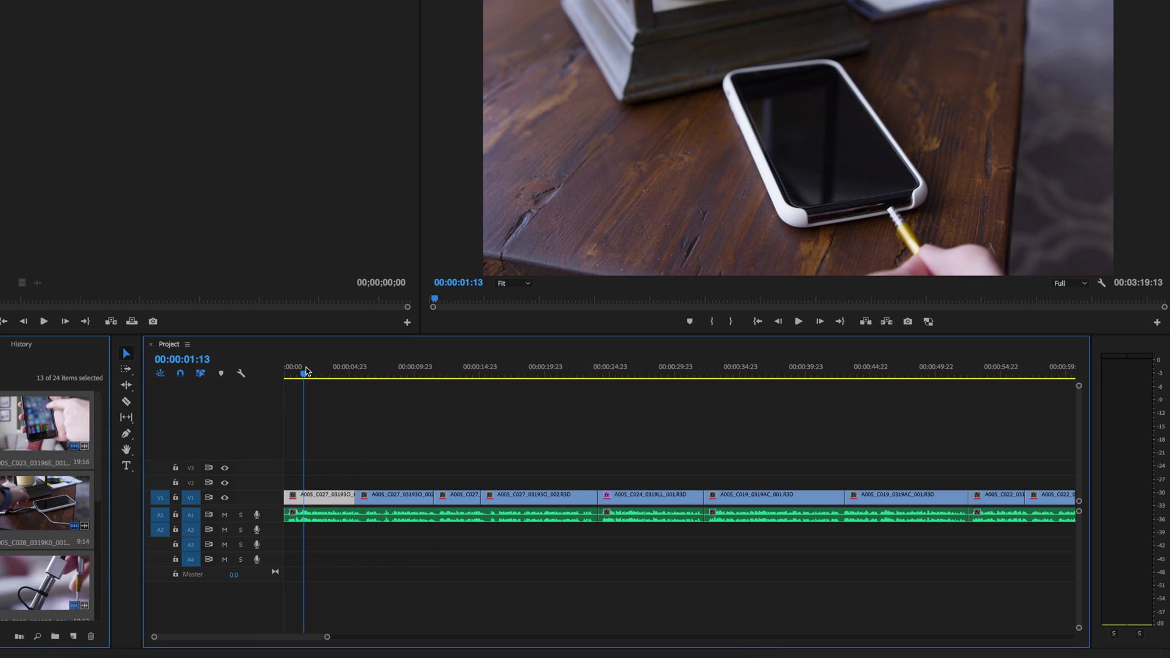
pyautogui.press('space')
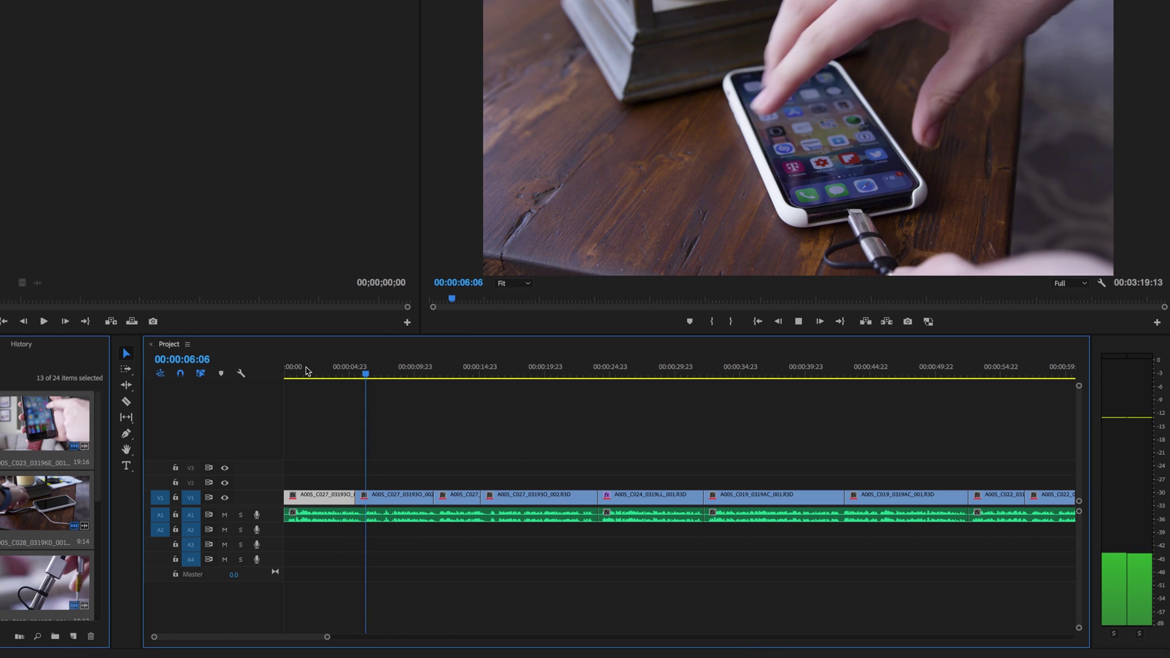
pyautogui.press('space')
pyautogui.click(928, 321)
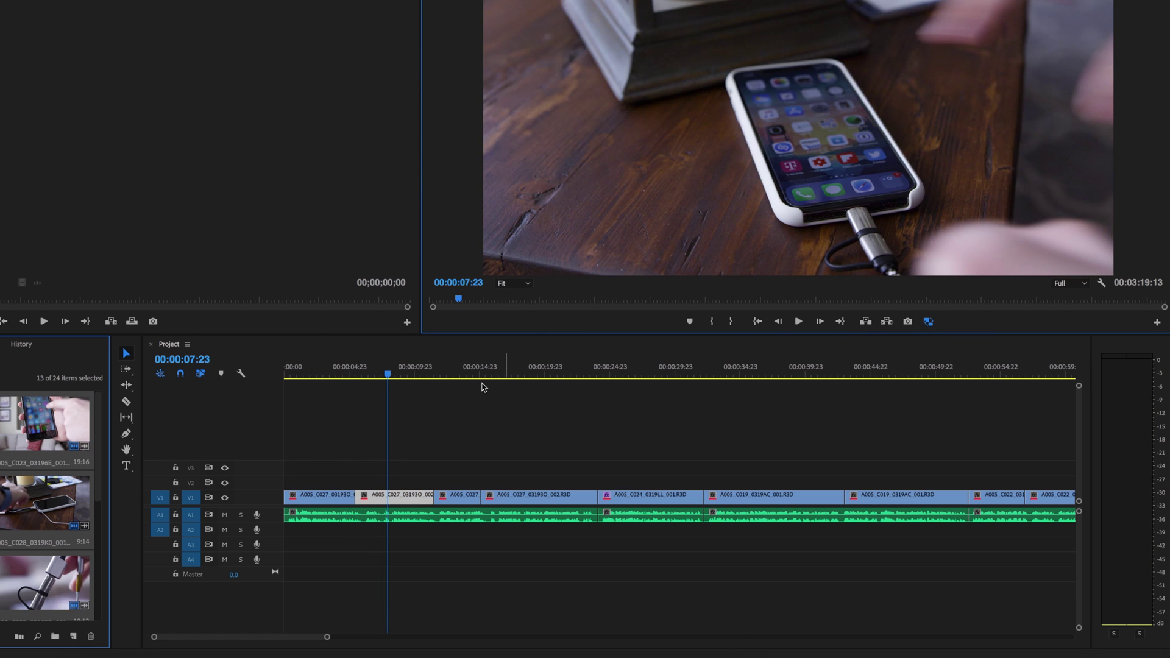
pyautogui.moveTo(389, 373); pyautogui.dragTo(419, 381)
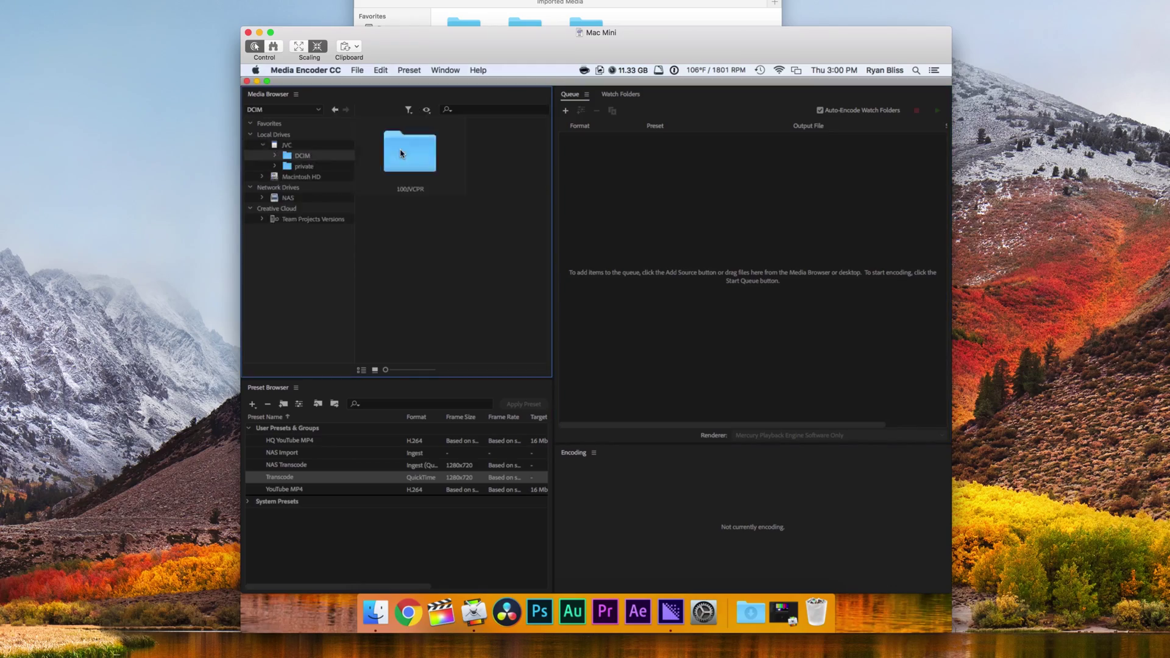
pyautogui.doubleClick(401, 154)
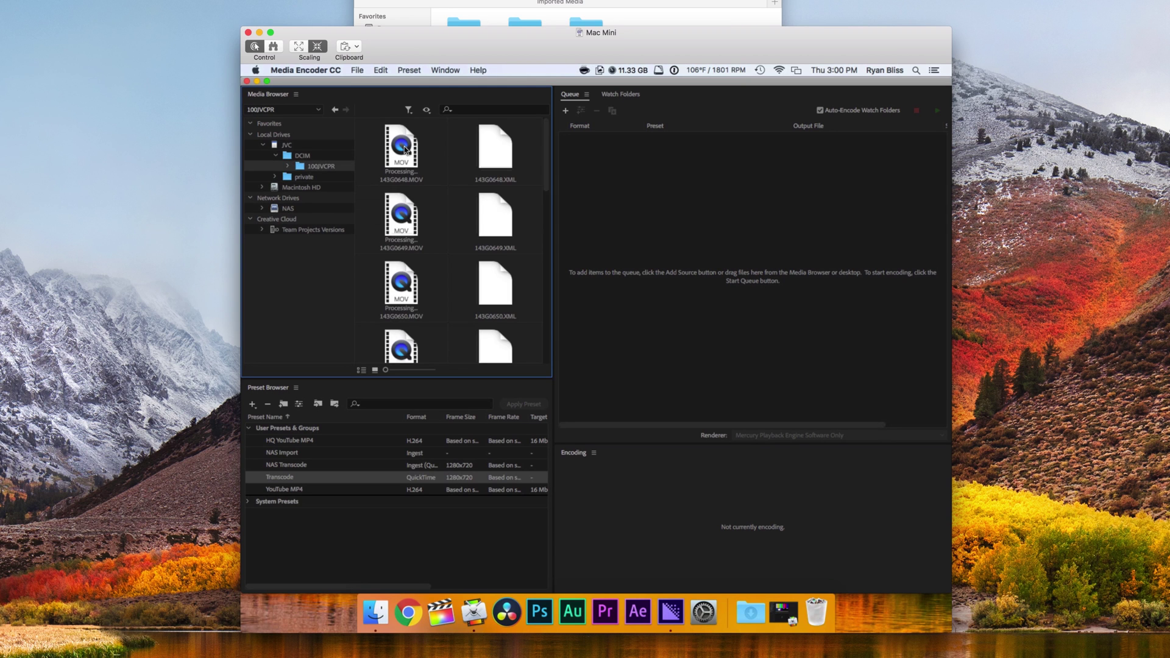
# Step: Queue 143G0659.MOV from the JVC DCIM folder with NAS Transcode, start encoding, and view the ingest settings
pyautogui.click(408, 111)
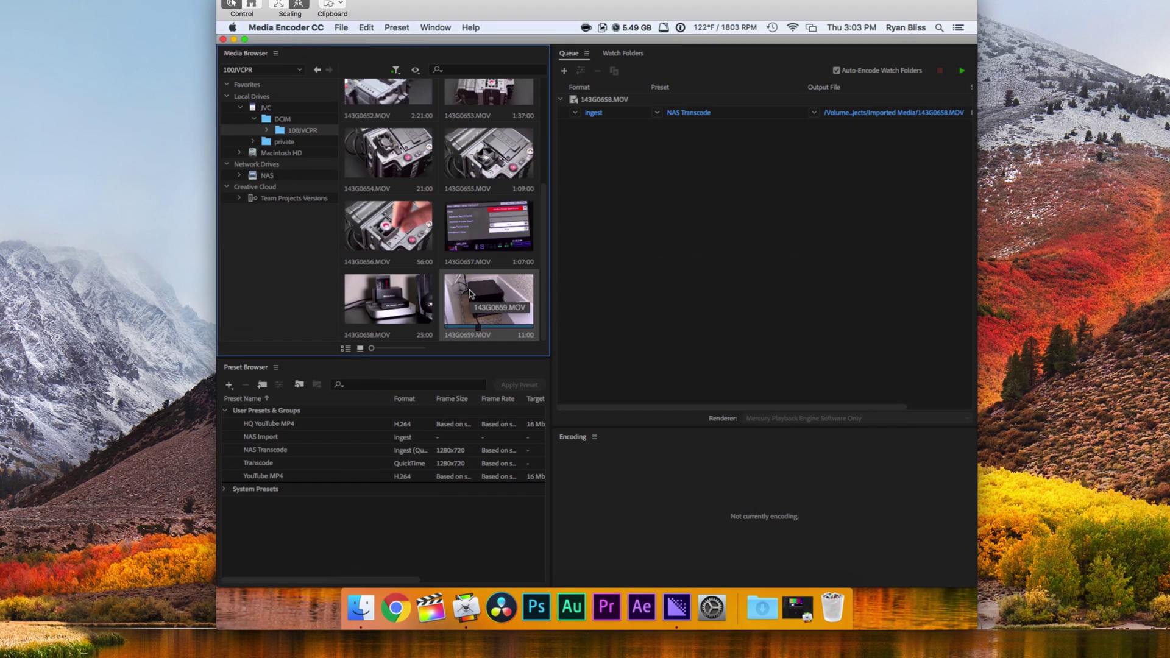
pyautogui.moveTo(469, 293); pyautogui.dragTo(582, 259)
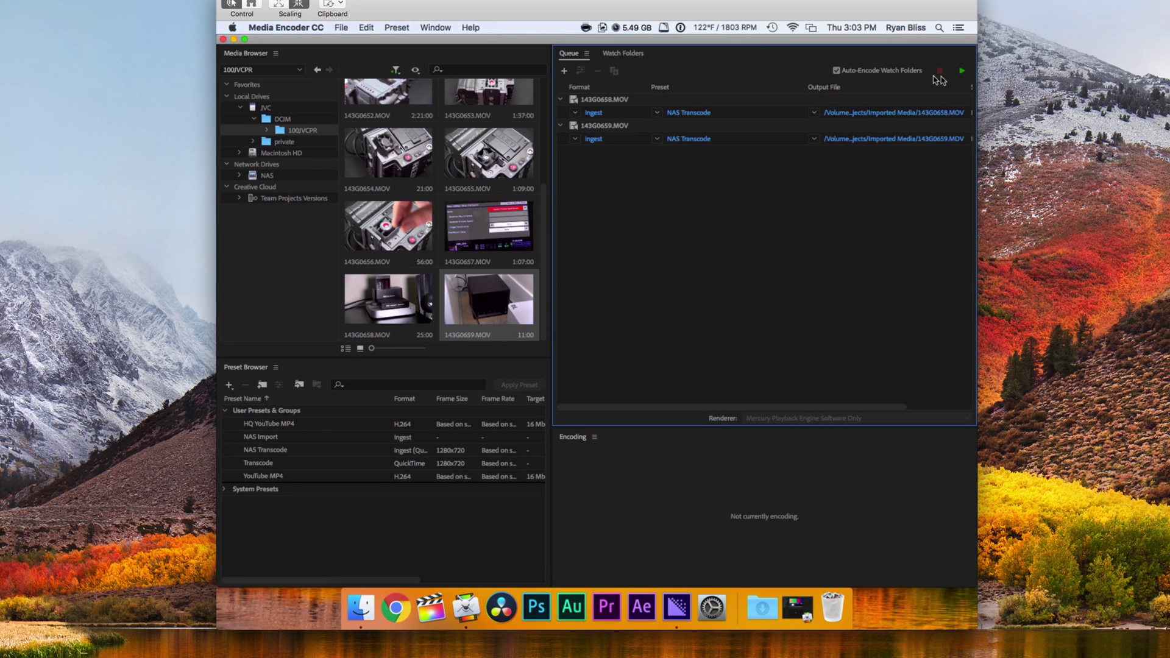
pyautogui.click(963, 72)
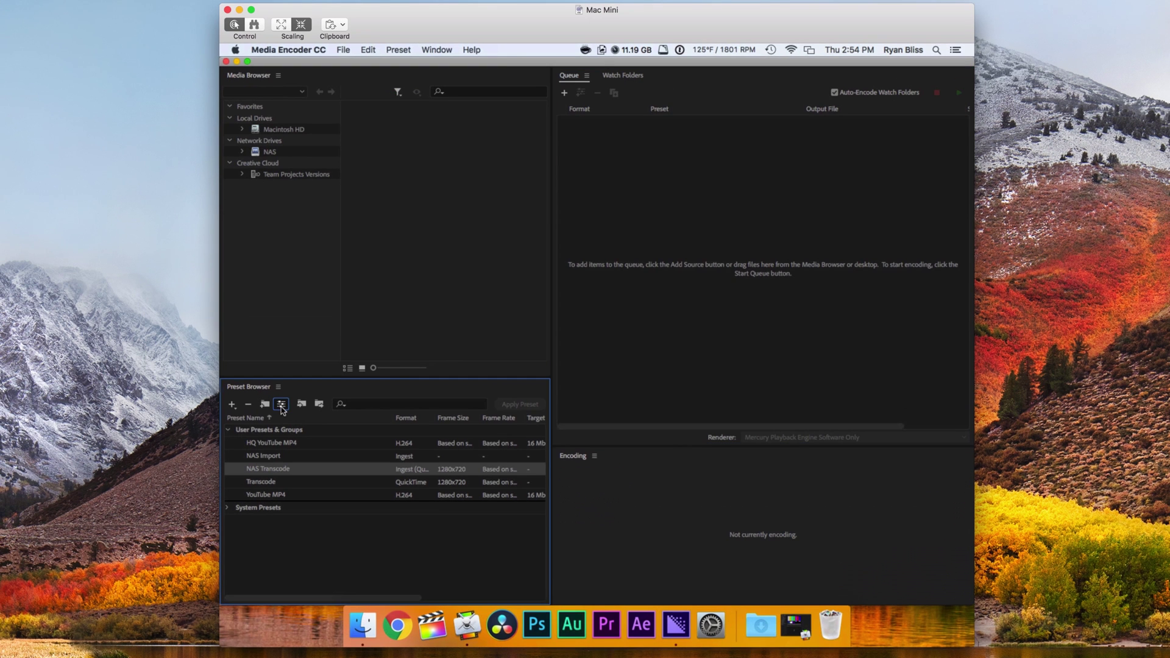
pyautogui.click(279, 385)
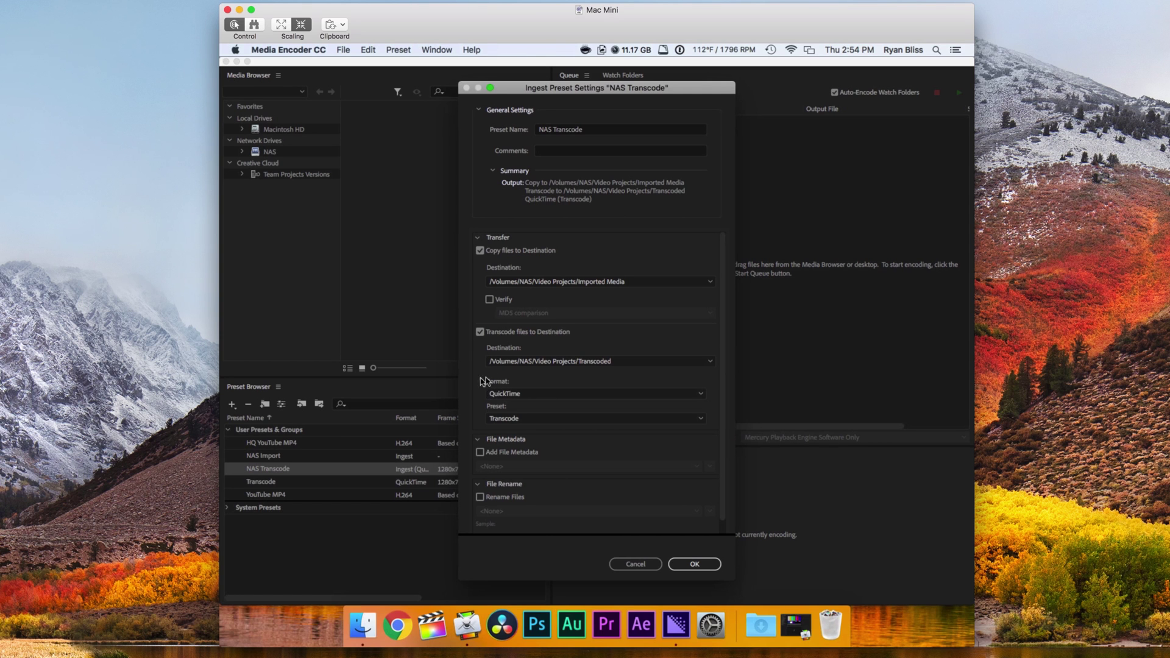
# Step: Close the NAS Transcode settings and confirm the Transcode preset keeps GoPro CineForm at 1280×720
pyautogui.press('Escape')
pyautogui.click(261, 482)
pyautogui.click(281, 404)
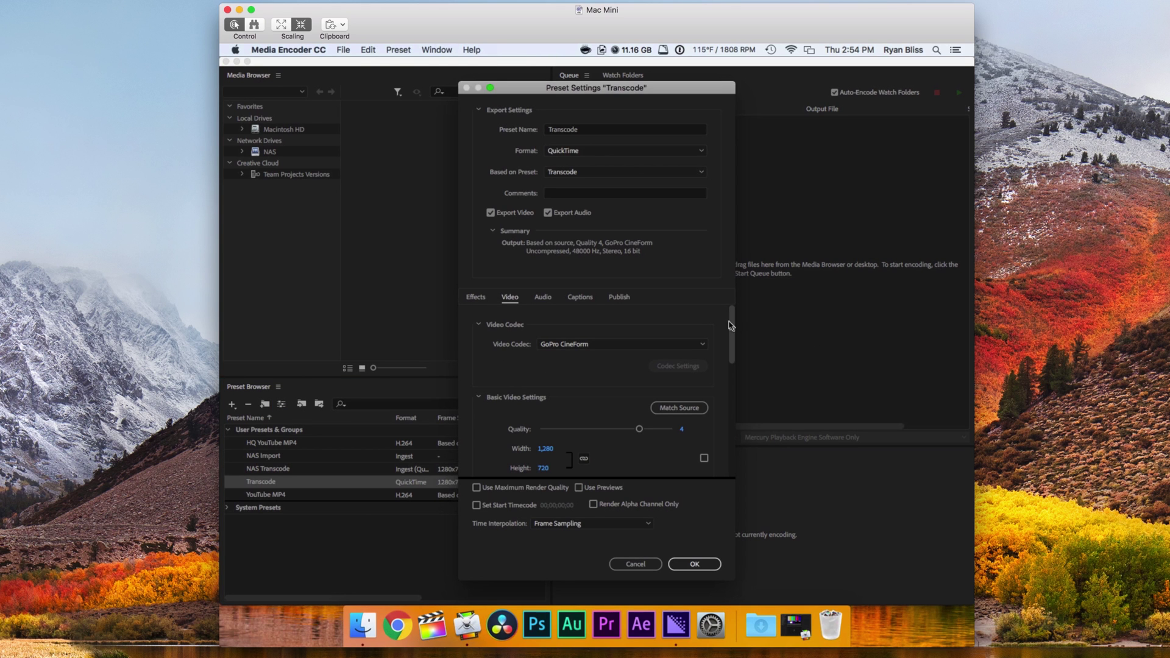
pyautogui.click(700, 345)
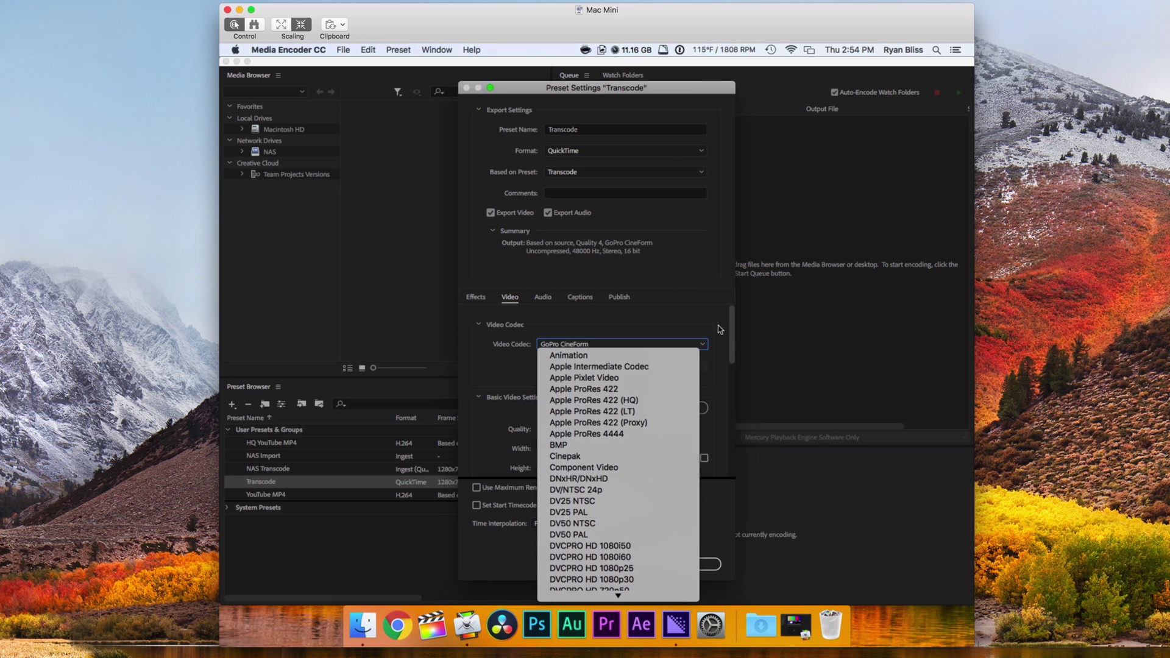
pyautogui.click(720, 330)
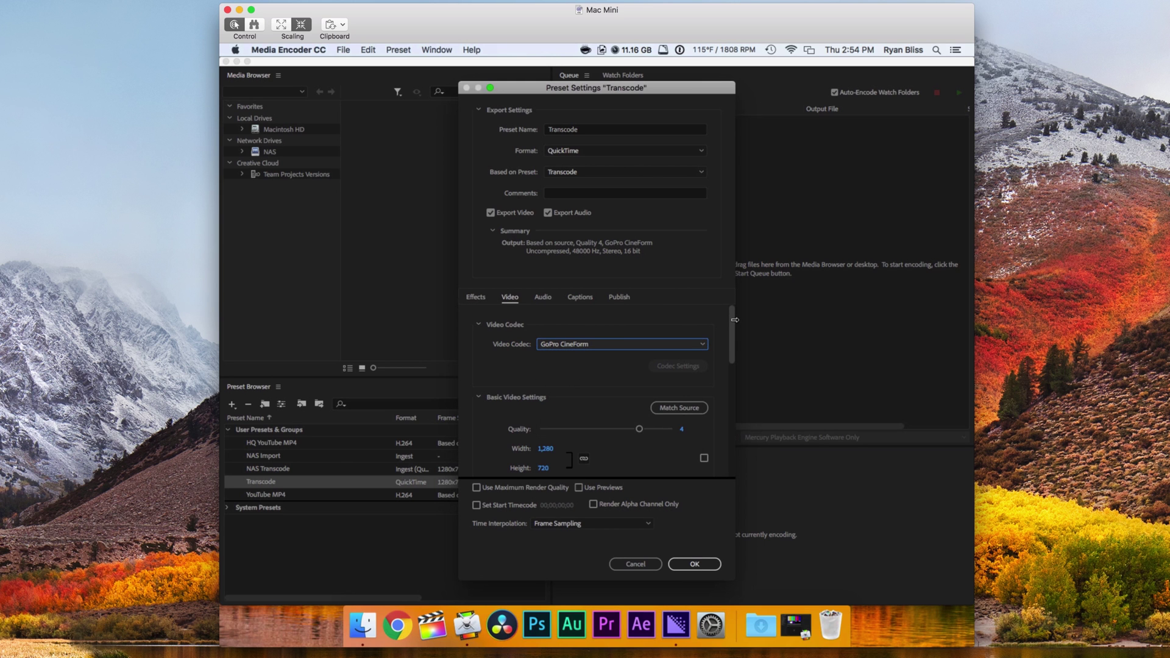
pyautogui.moveTo(734, 320)
pyautogui.mouseDown()
pyautogui.moveTo(733, 438)
pyautogui.moveTo(721, 306)
pyautogui.mouseUp()
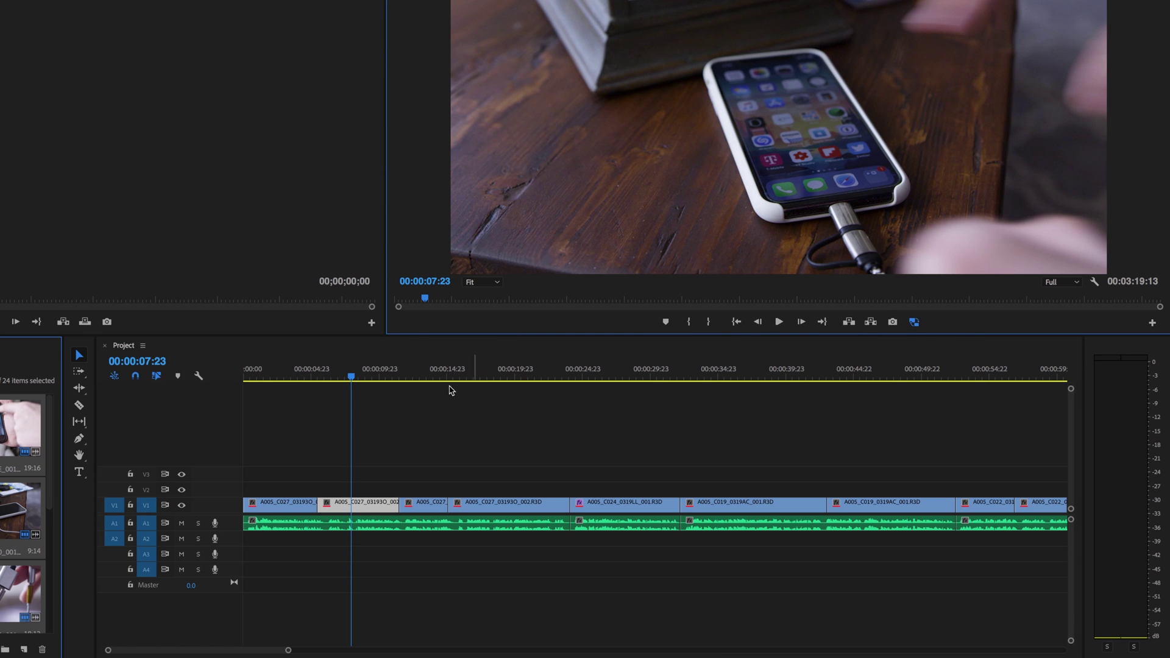
pyautogui.moveTo(352, 378); pyautogui.dragTo(382, 383)
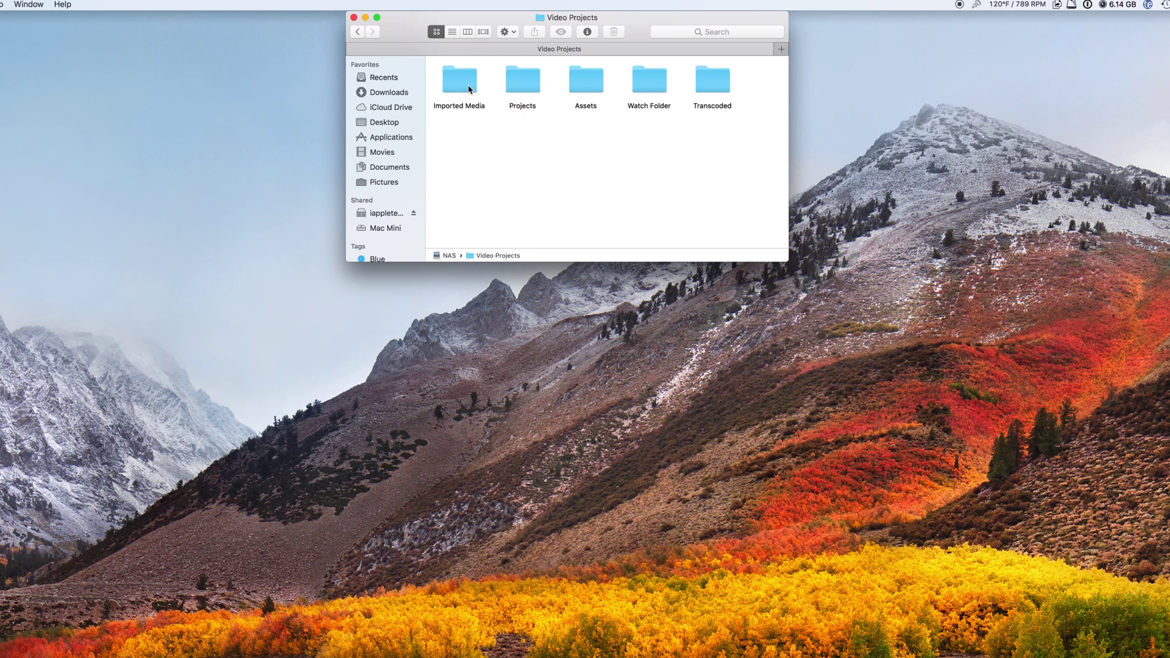
pyautogui.doubleClick(468, 85)
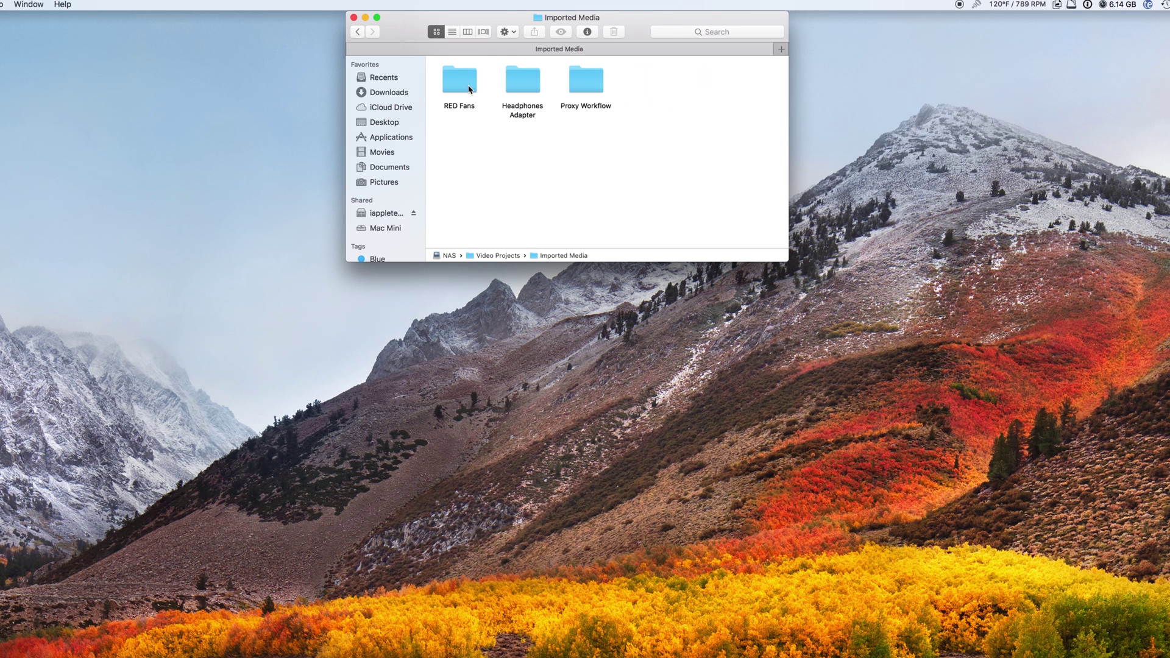
pyautogui.doubleClick(515, 88)
pyautogui.scroll(2, 504, 130)
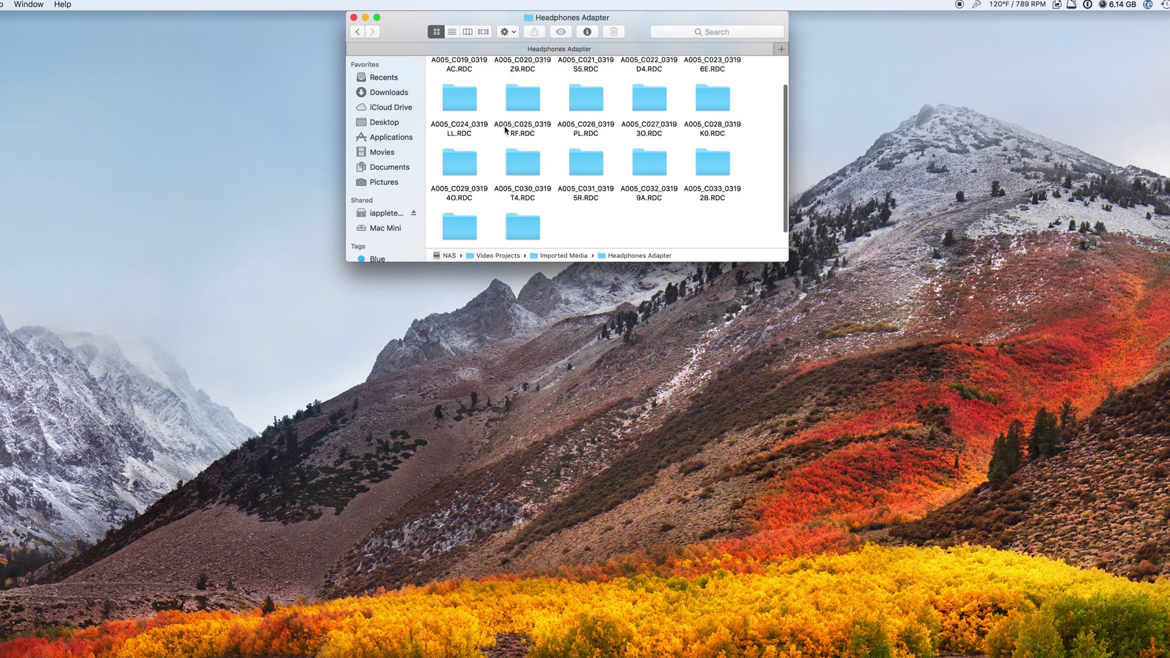
pyautogui.scroll(2, 505, 129)
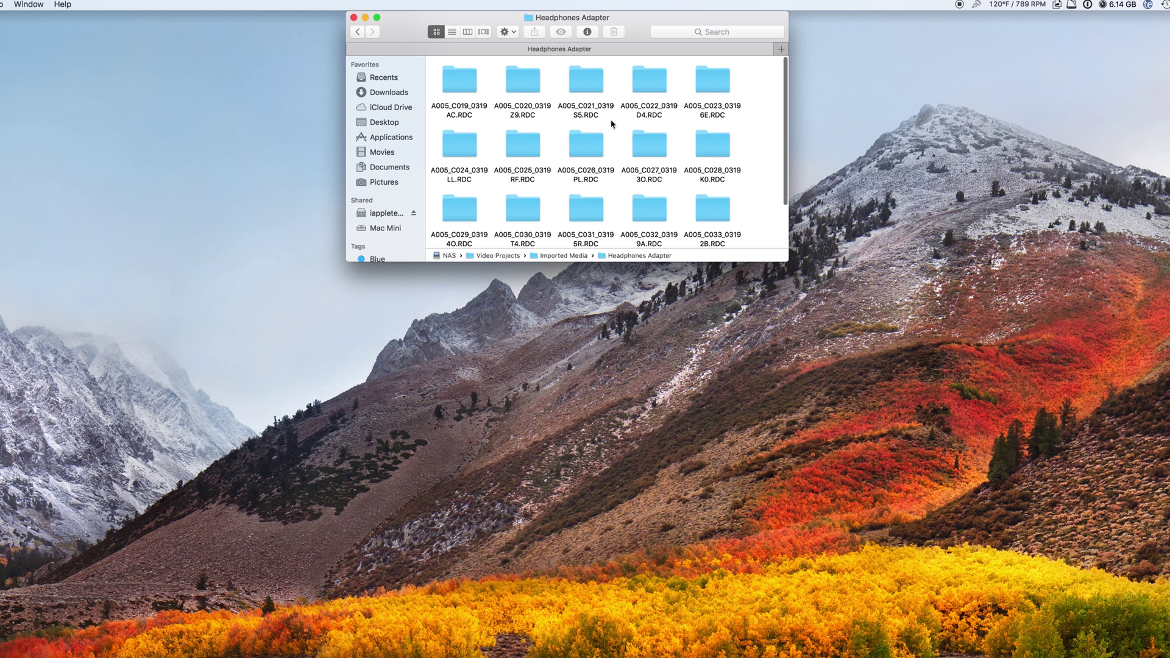
pyautogui.doubleClick(459, 81)
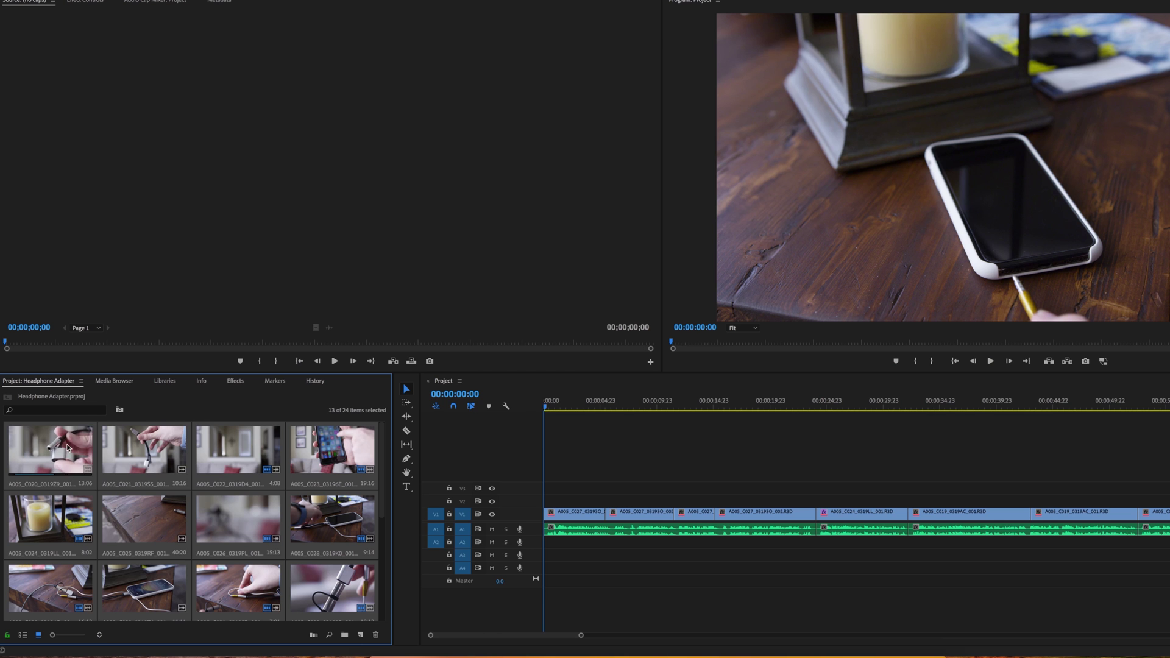
# Step: Attach the proxy files in the Transcoded folder to the 13 selected RED clips using Proxy > Attach Proxies
pyautogui.rightClick(67, 446)
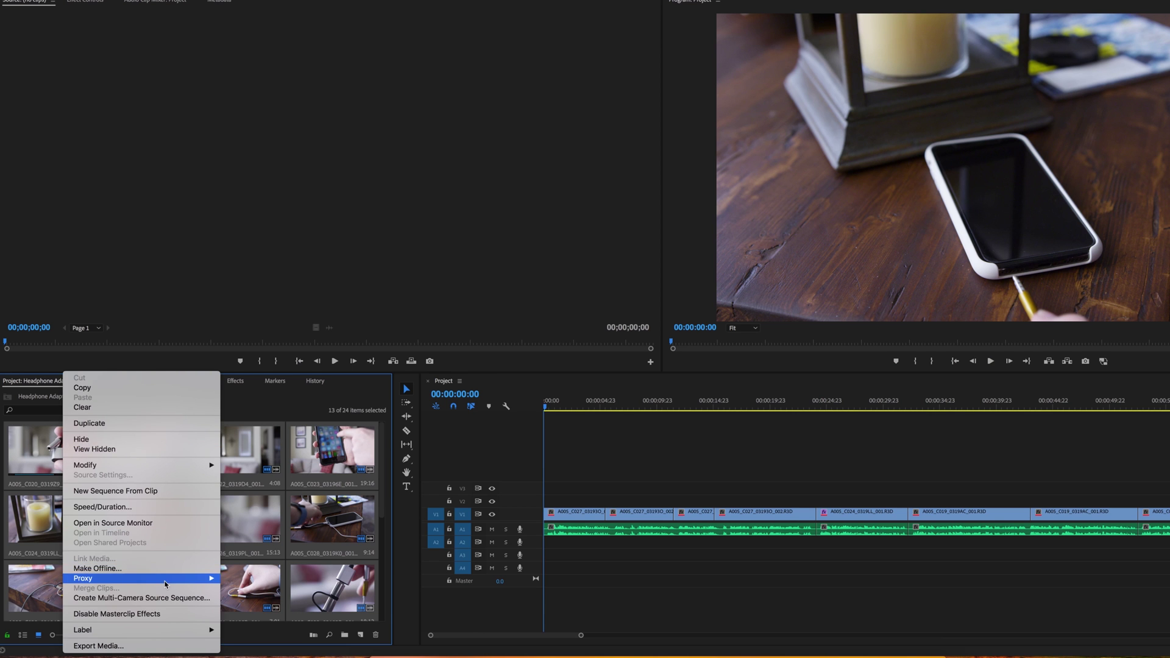
pyautogui.moveTo(183, 578)
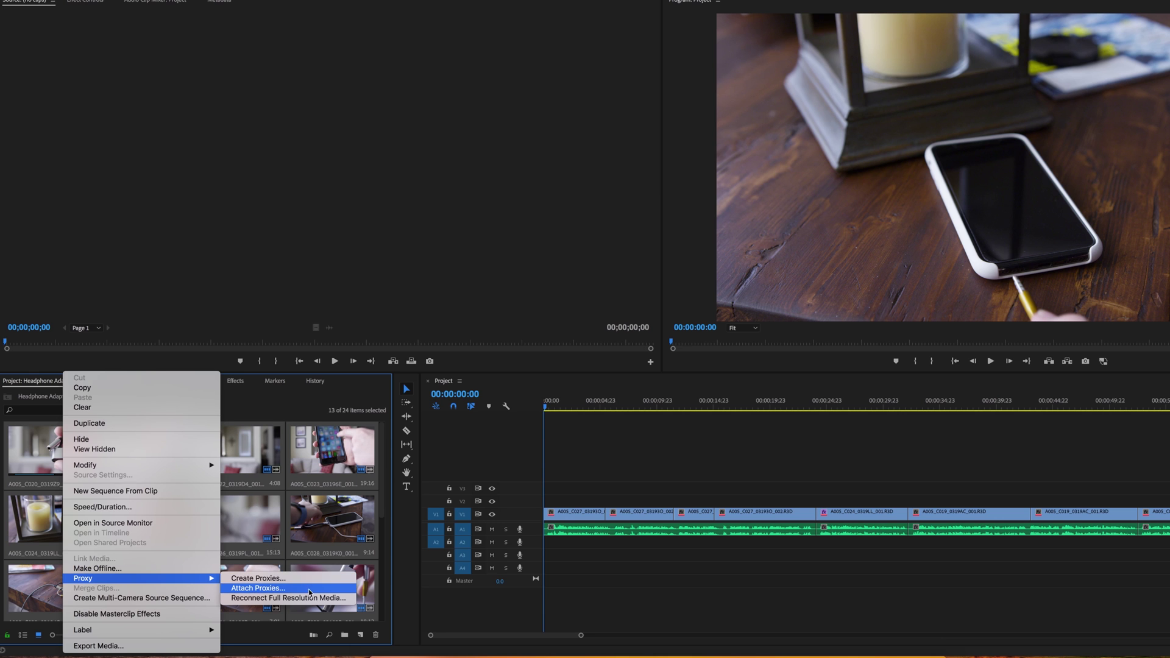
pyautogui.click(285, 591)
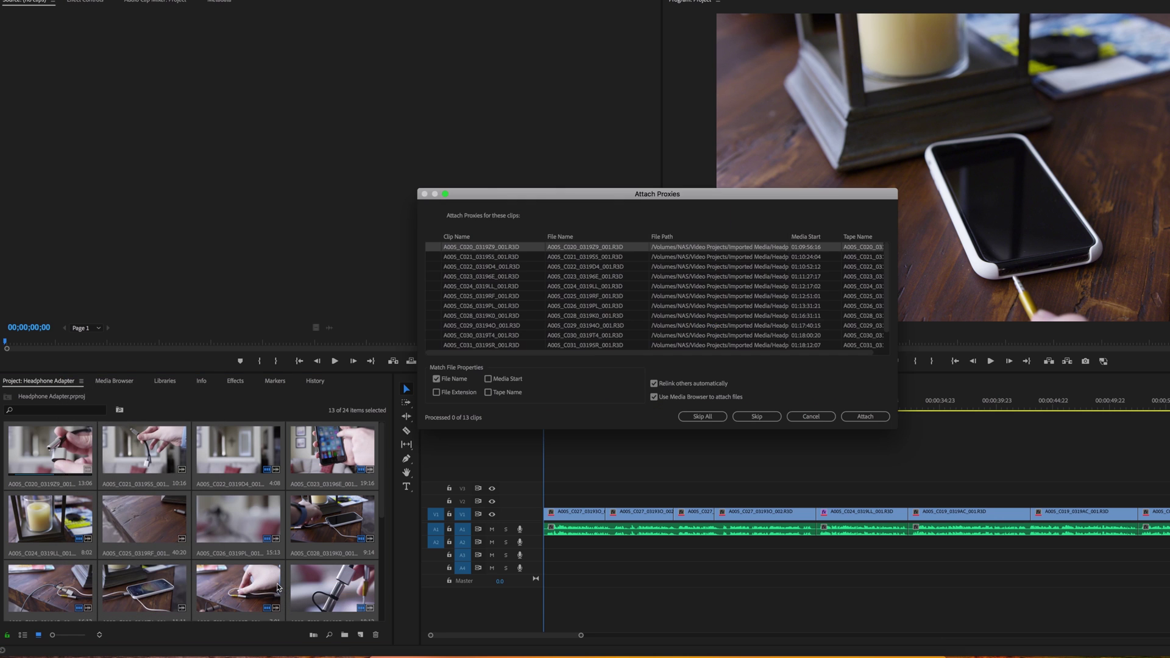
pyautogui.click(865, 417)
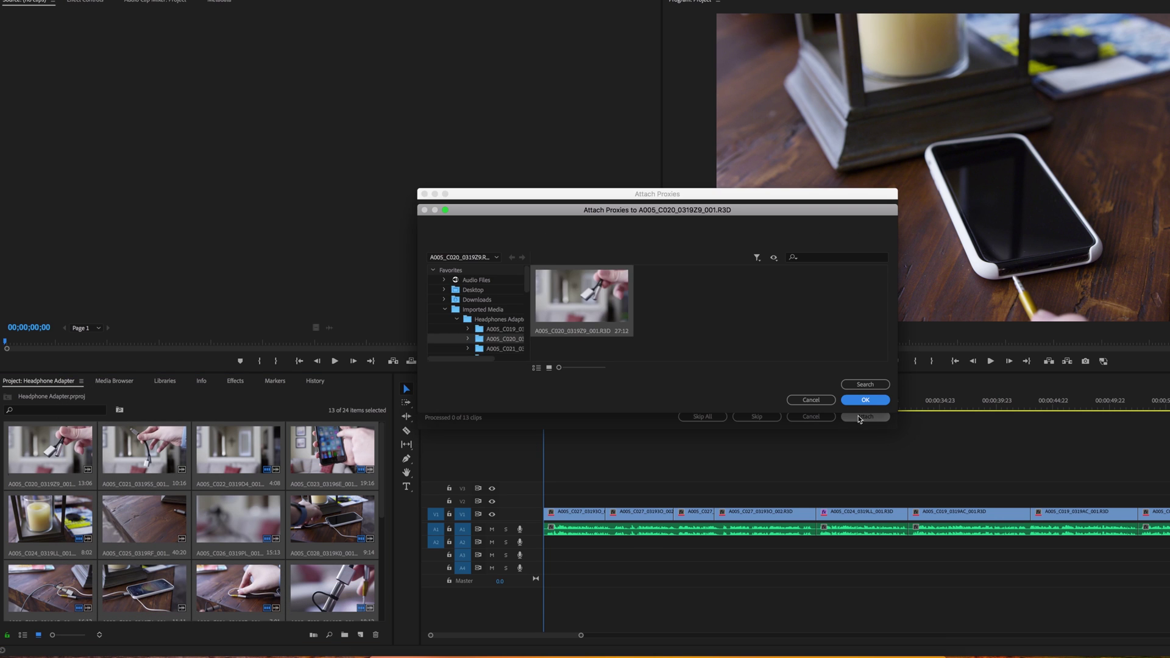
pyautogui.scroll(-6, 492, 316)
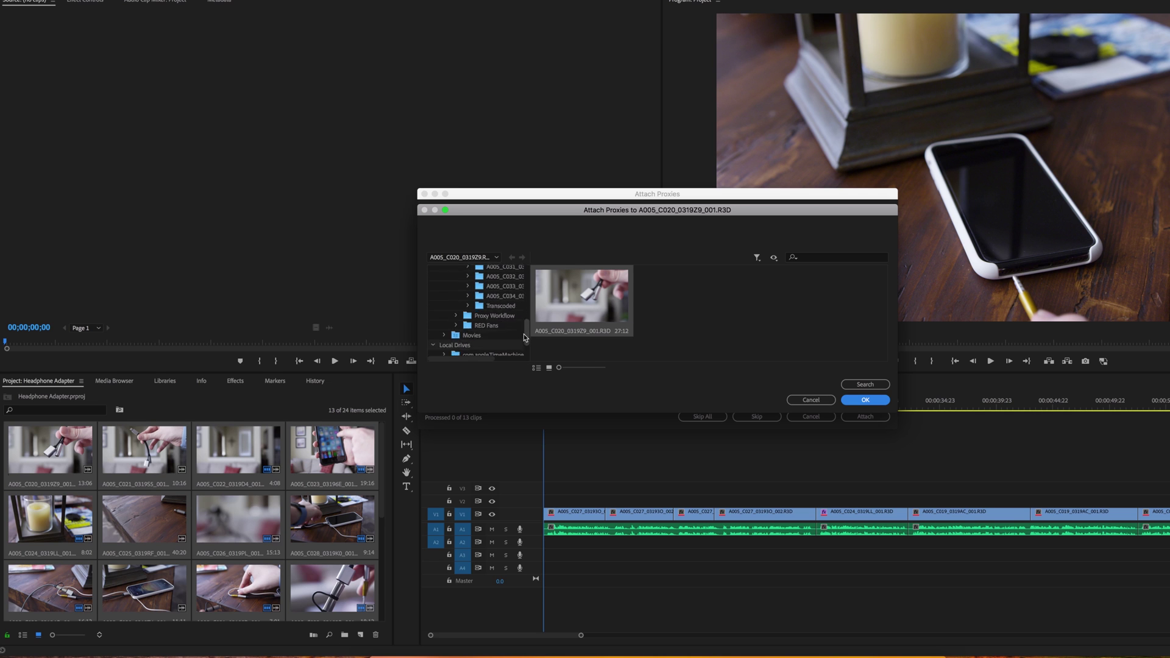
pyautogui.click(488, 291)
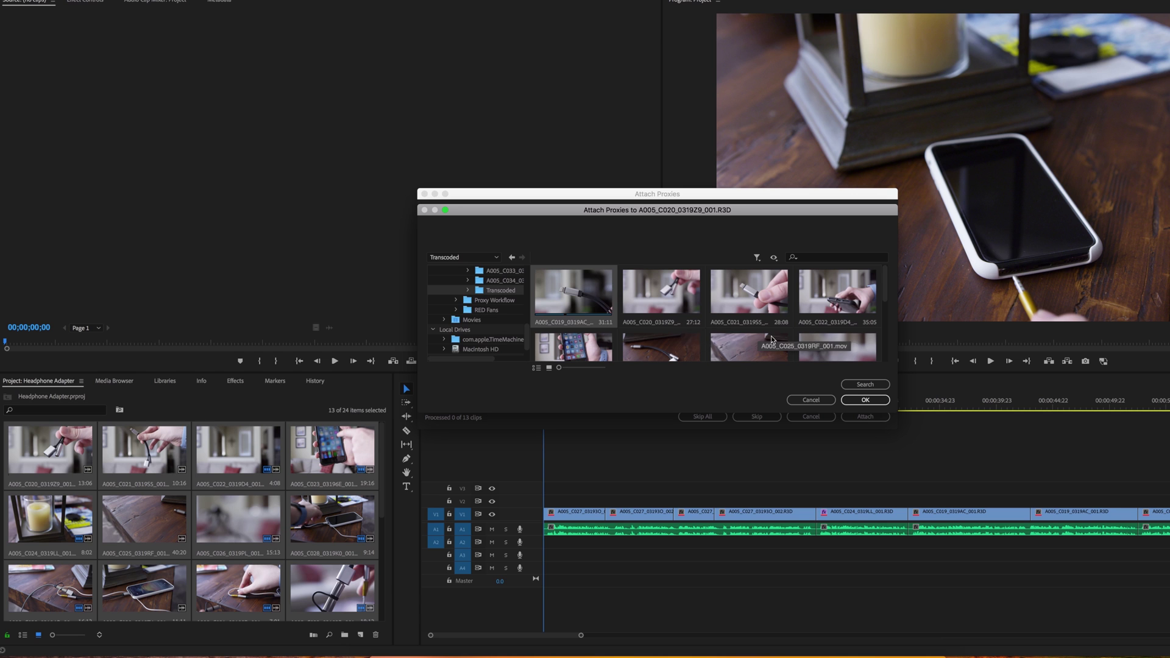
pyautogui.click(848, 387)
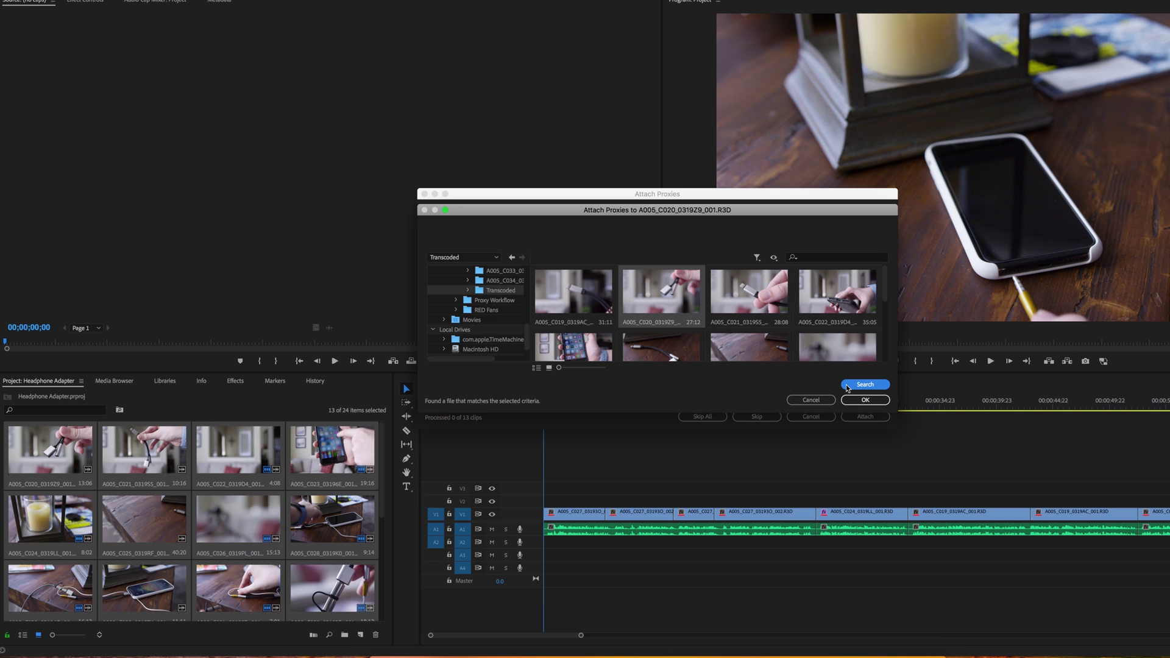
pyautogui.click(853, 400)
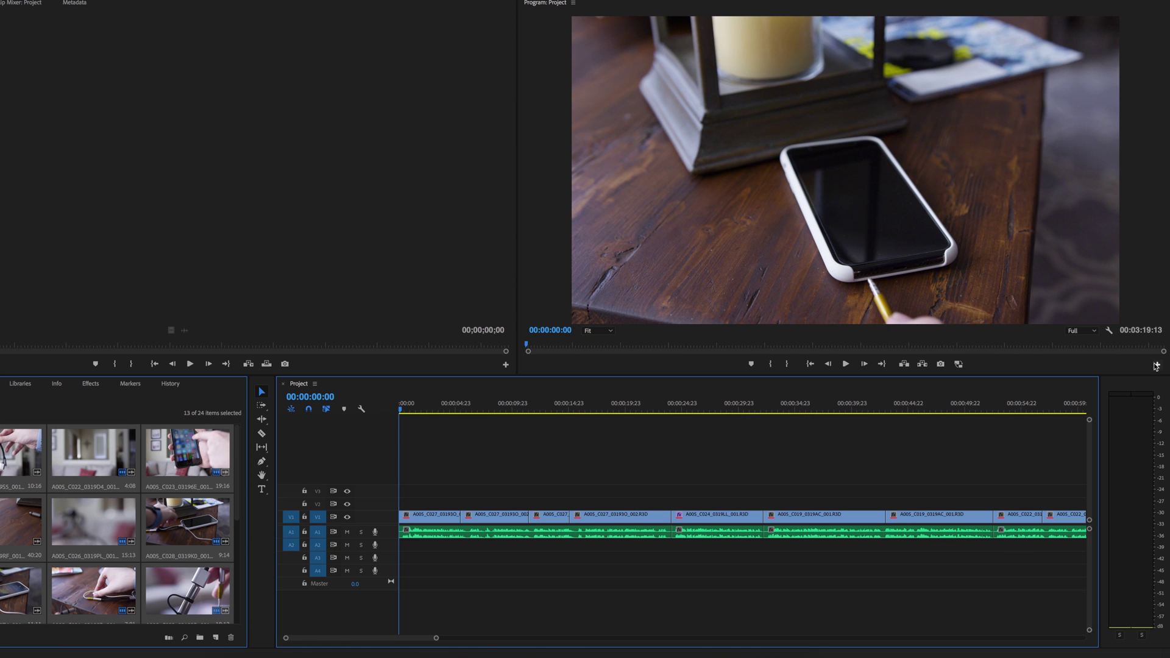
# Step: Add the Toggle Proxies button to the Program Monitor, enable it, and play the sequence on proxies
pyautogui.click(1156, 365)
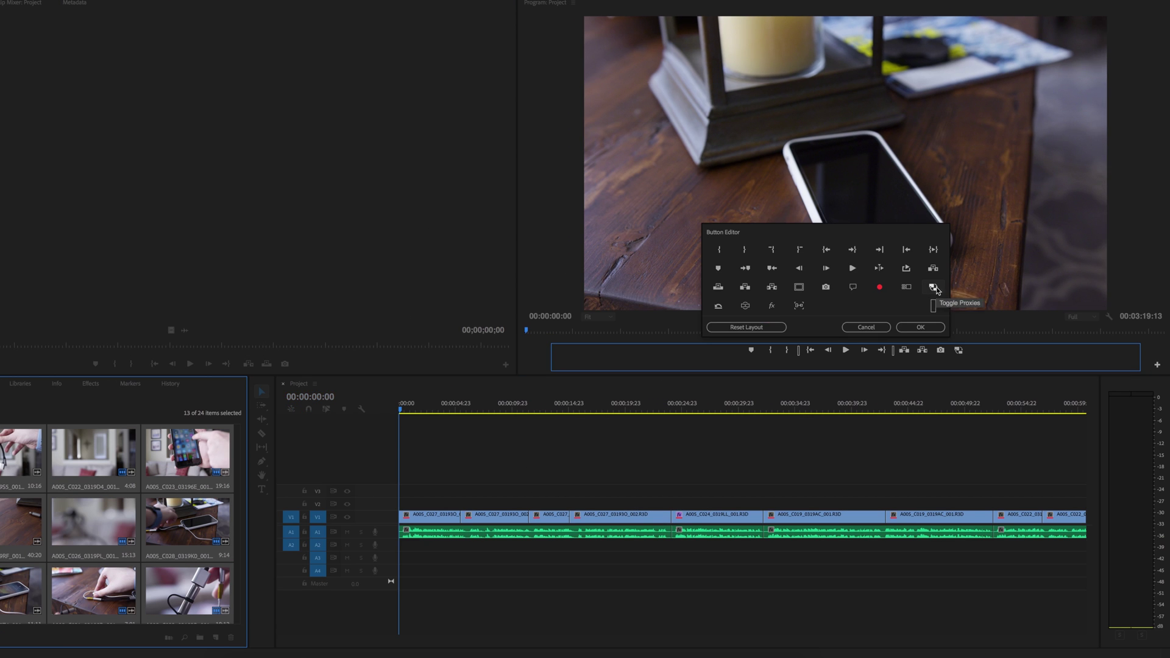
pyautogui.click(864, 327)
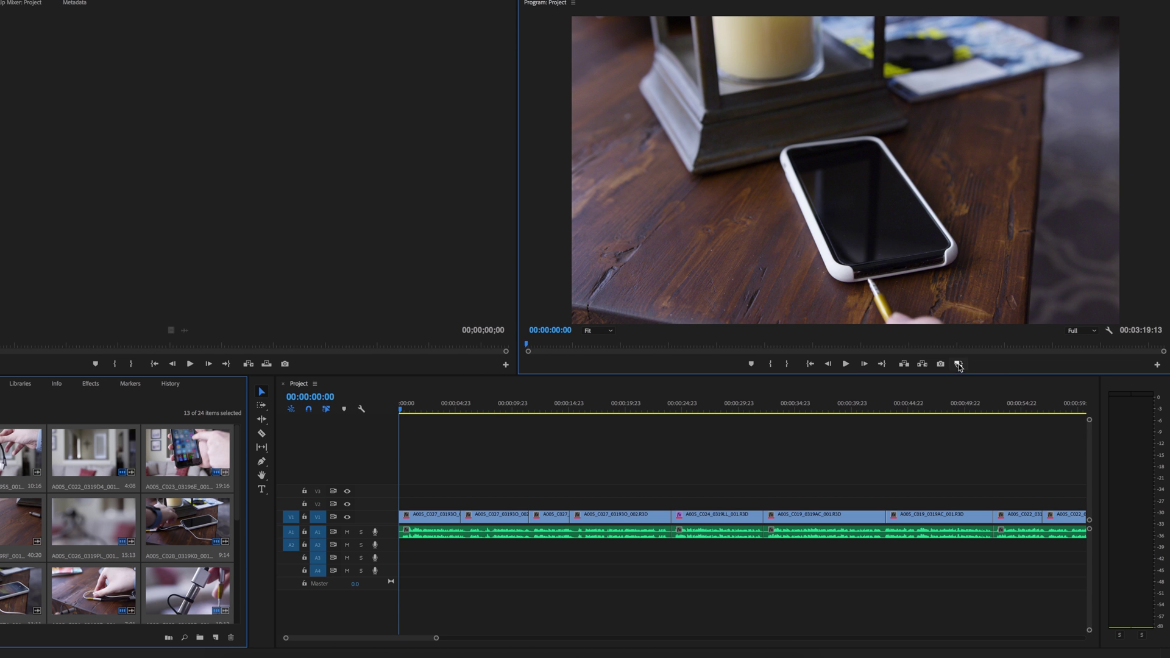
pyautogui.press('space')
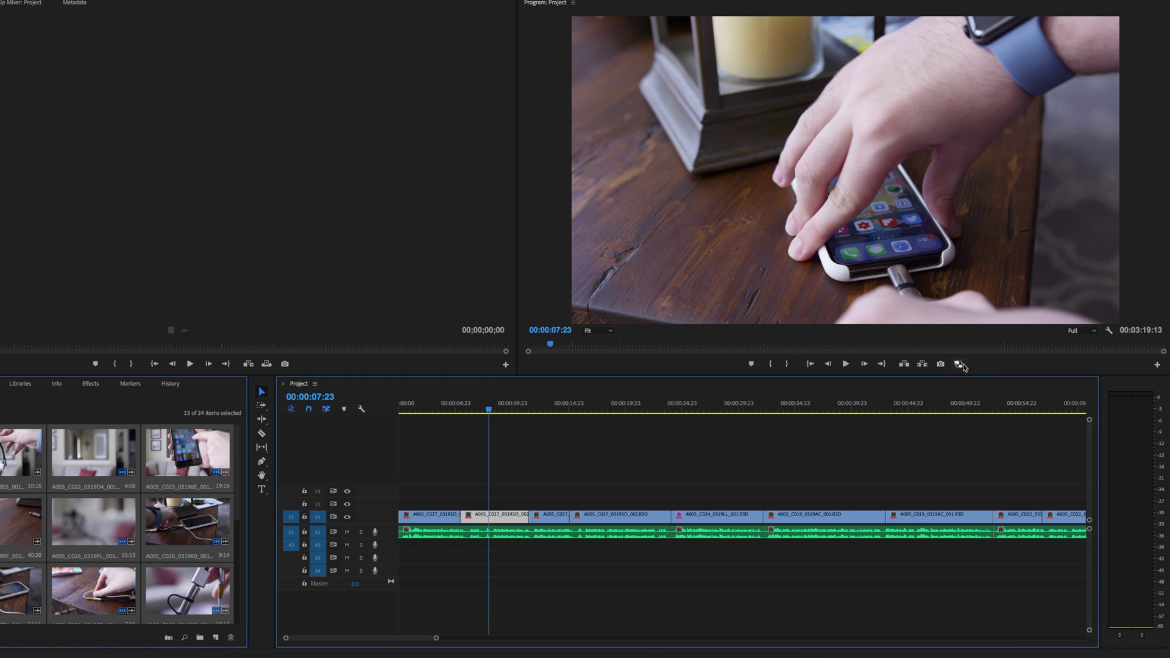
pyautogui.click(959, 364)
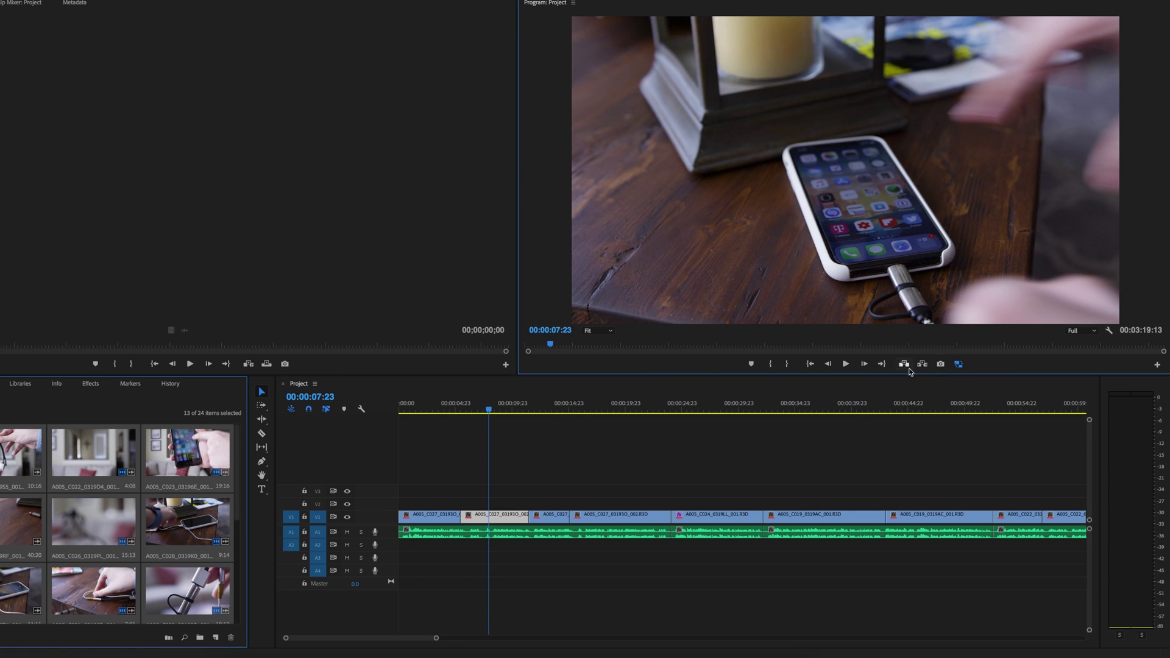
pyautogui.click(514, 416)
pyautogui.press('space')
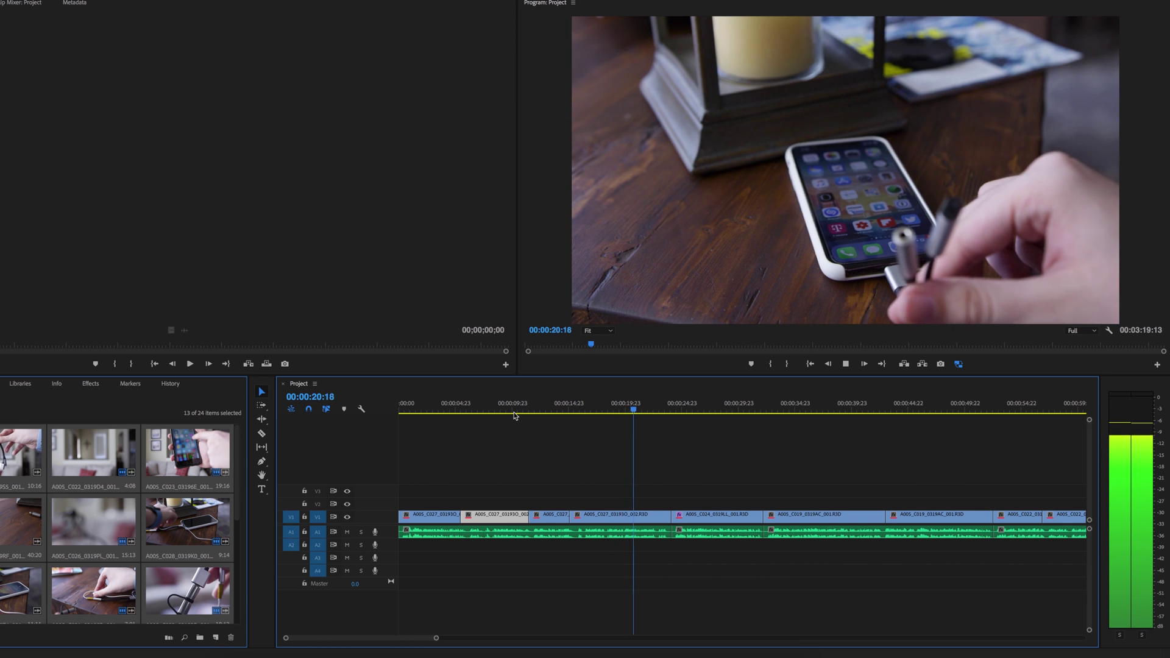
pyautogui.press('space')
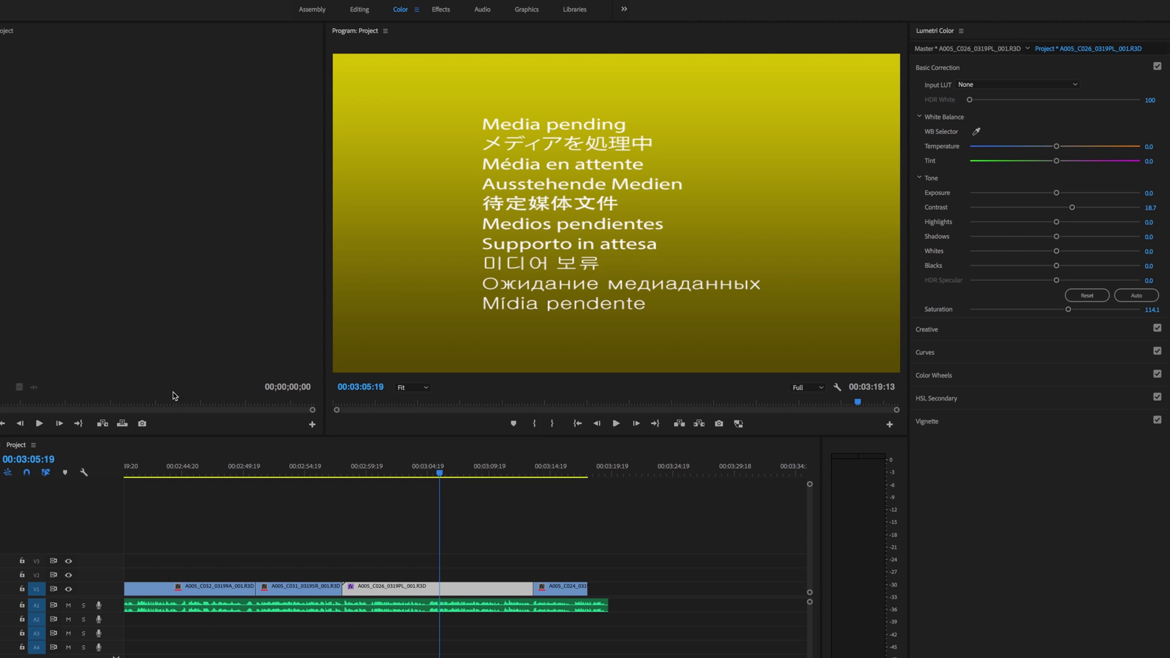
# Step: Switch to the Editing workspace and move the playhead to 00:00:00:00
pyautogui.click(357, 10)
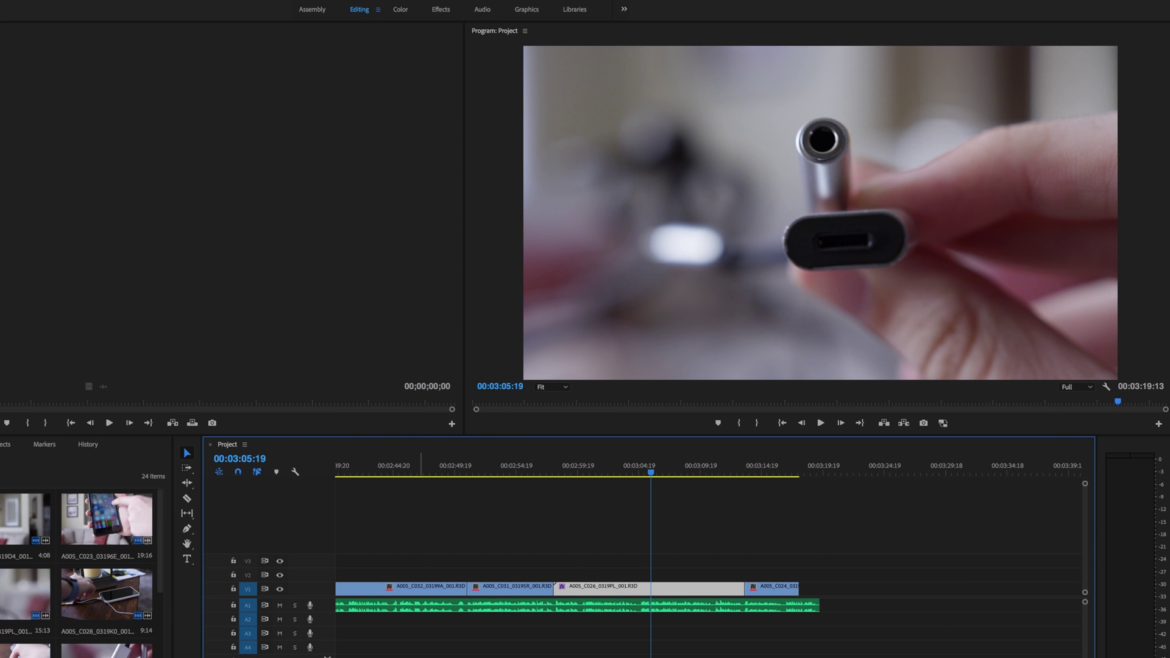
pyautogui.click(342, 468)
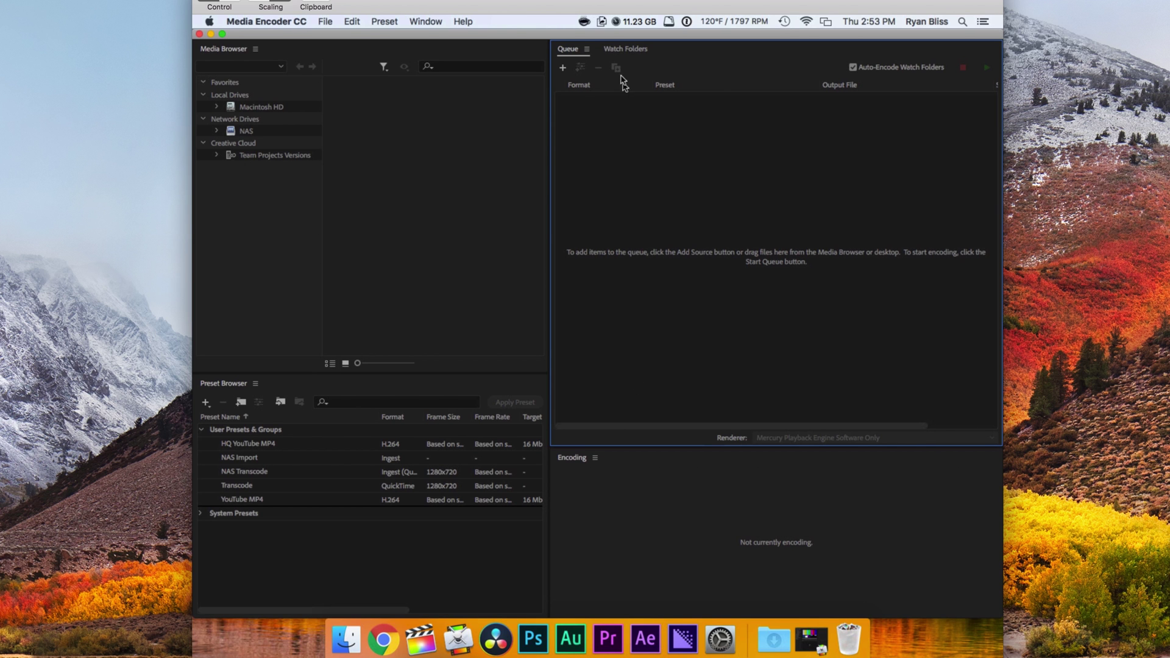
# Step: Check the configured Watch Folders, then return to the encoding Queue
pyautogui.click(624, 50)
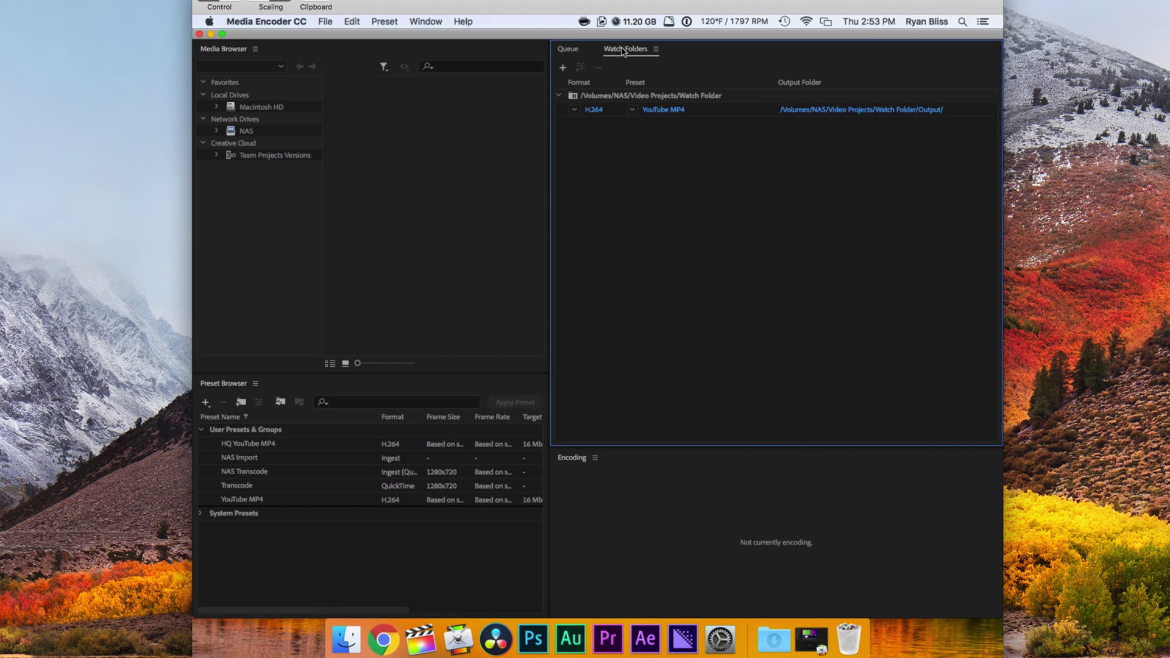
pyautogui.click(573, 50)
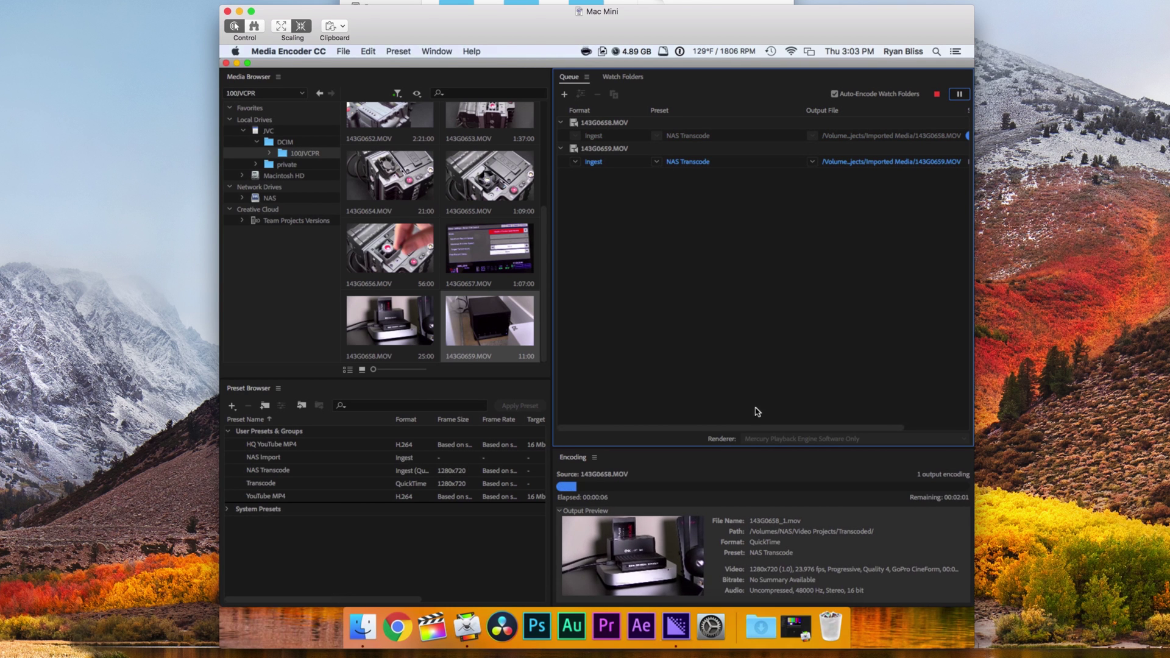
# Step: Scroll the Queue to view encoding Status, then bring the NAS Imported Media window forward
pyautogui.moveTo(741, 428); pyautogui.dragTo(812, 431)
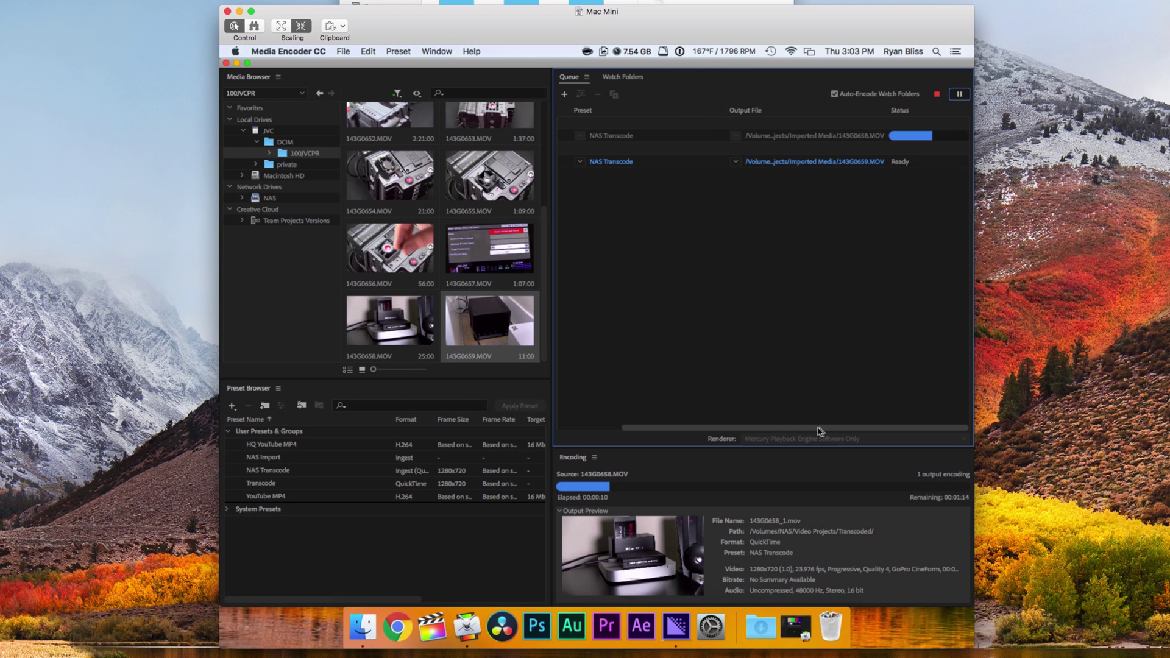
pyautogui.moveTo(820, 432); pyautogui.dragTo(716, 432)
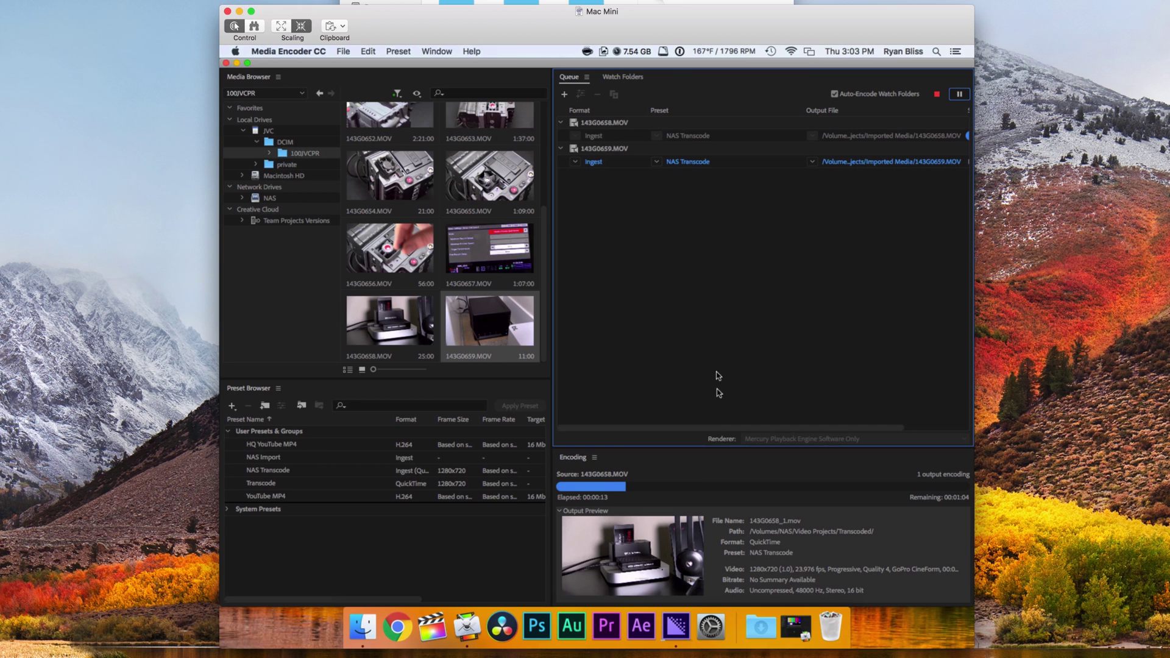
pyautogui.click(640, 3)
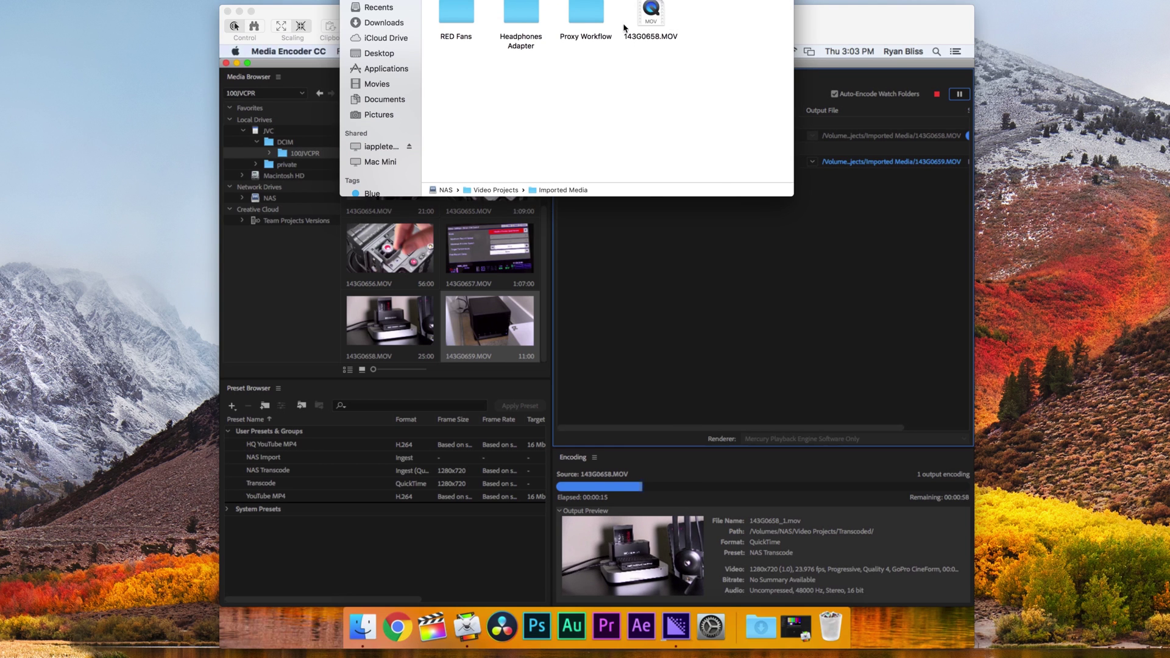